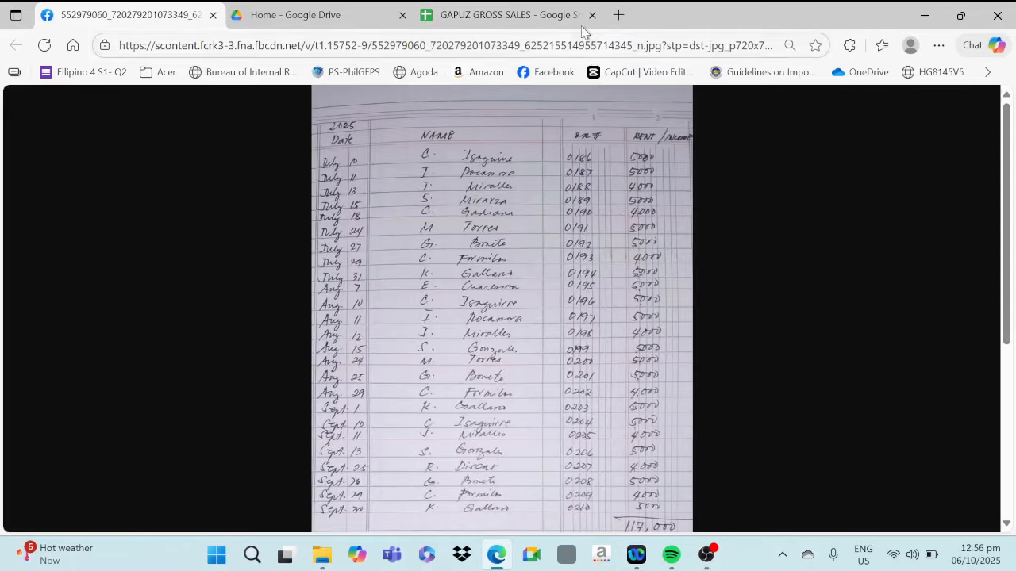
Check the third-quarter tax rate and tax due in the GAPUZ GROSS SALES spreadsheet
left_click(521, 18)
left_click(331, 290)
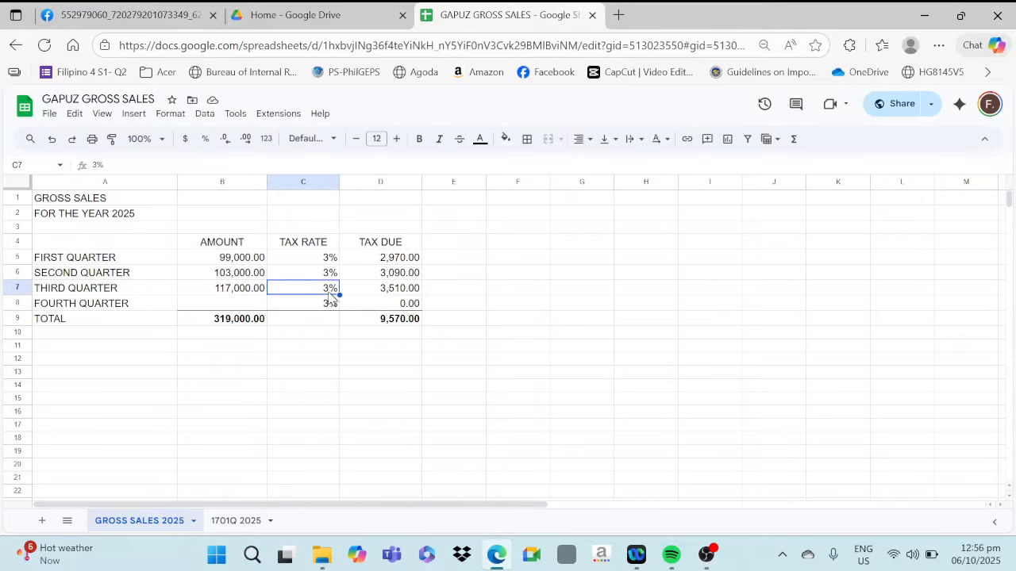
left_click(389, 293)
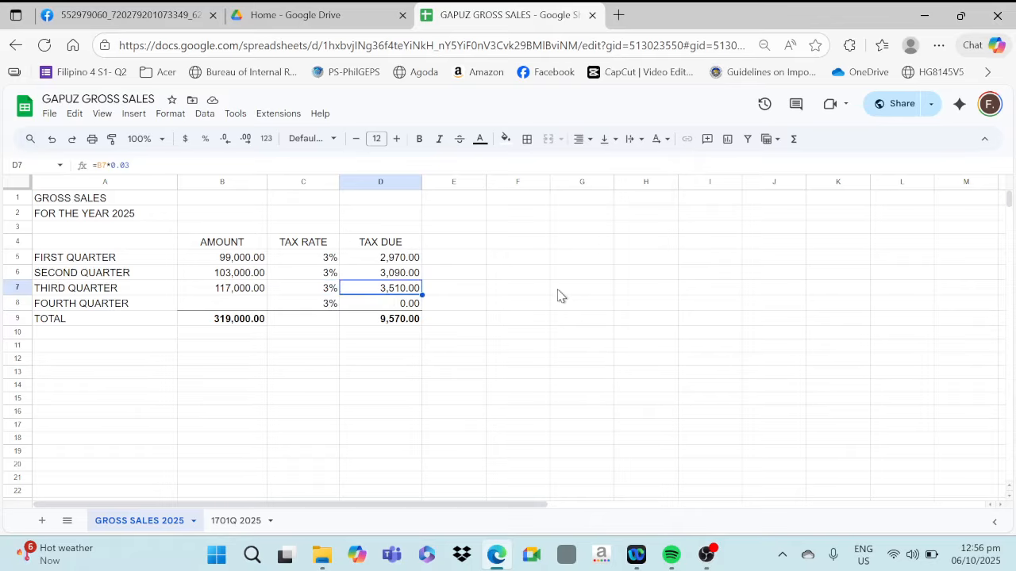
Minimize the open browser and file windows and launch the BIRForms application from the desktop
left_click(927, 20)
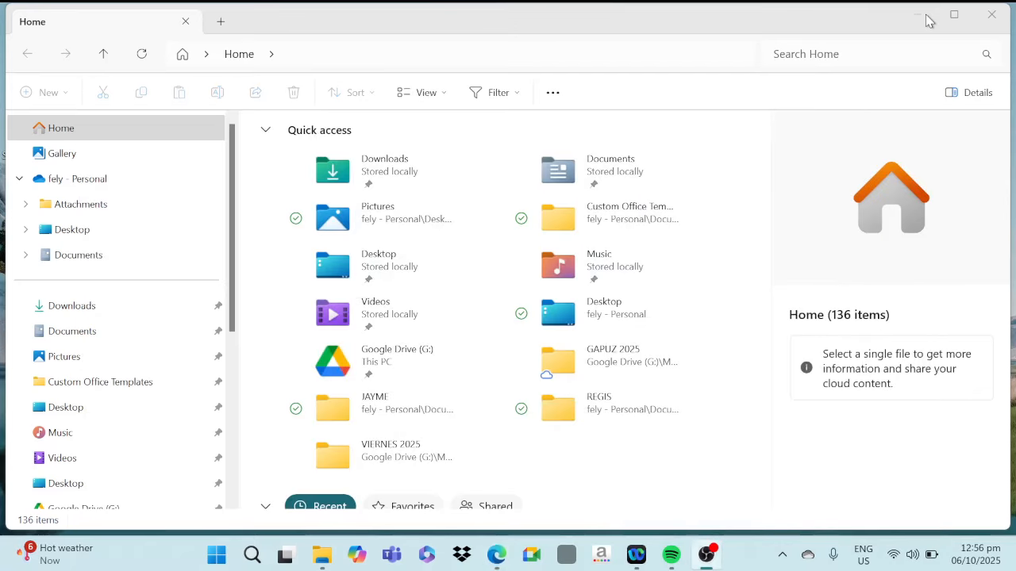
left_click(927, 20)
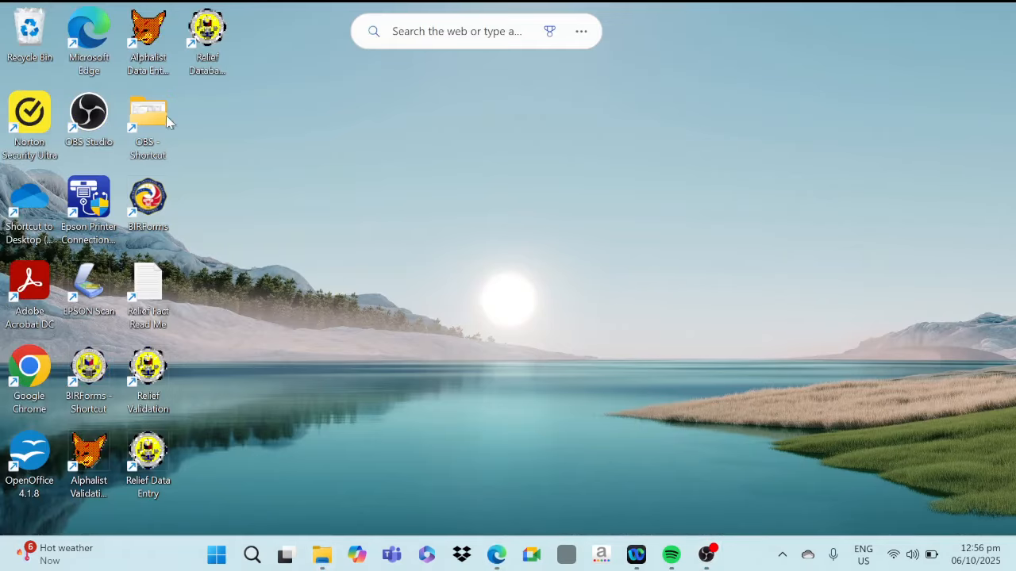
double_click(150, 203)
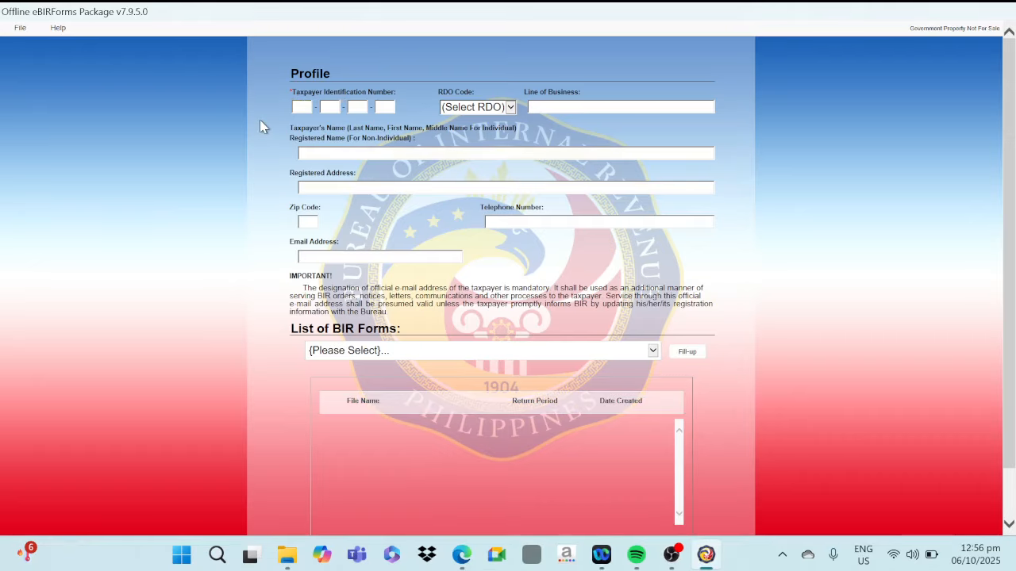
Enter the taxpayer identification number to load the taxpayer's saved profile details
left_click(307, 108)
type("000 - 000 - 000 - 000")
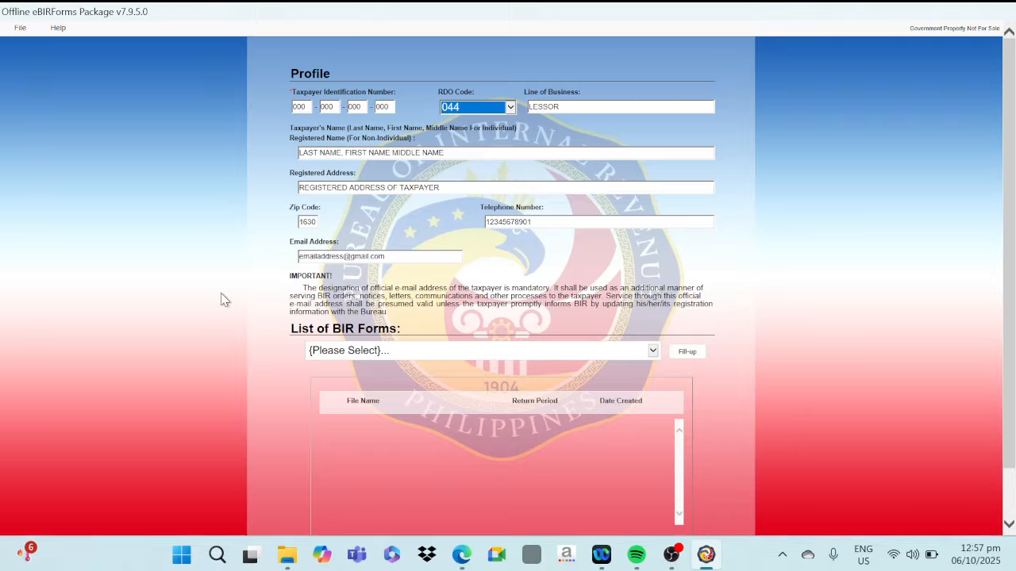
left_click(422, 260)
Choose BIR Form 2551Qv2018 - Quarterly Percentage Tax Return and open a new return for filling up
left_click(354, 359)
scroll(401, 334, "down", 10)
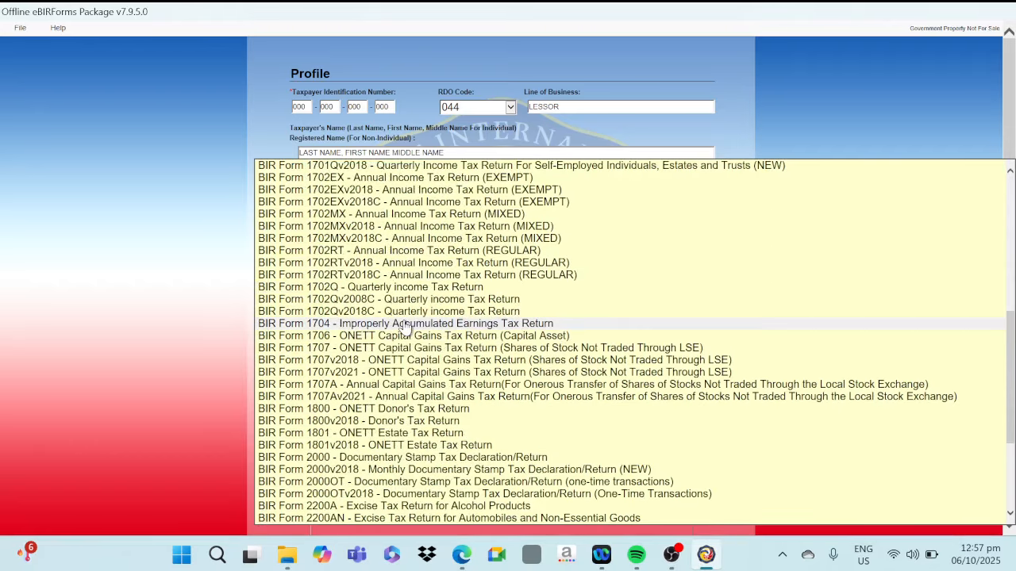
scroll(405, 329, "down", 5)
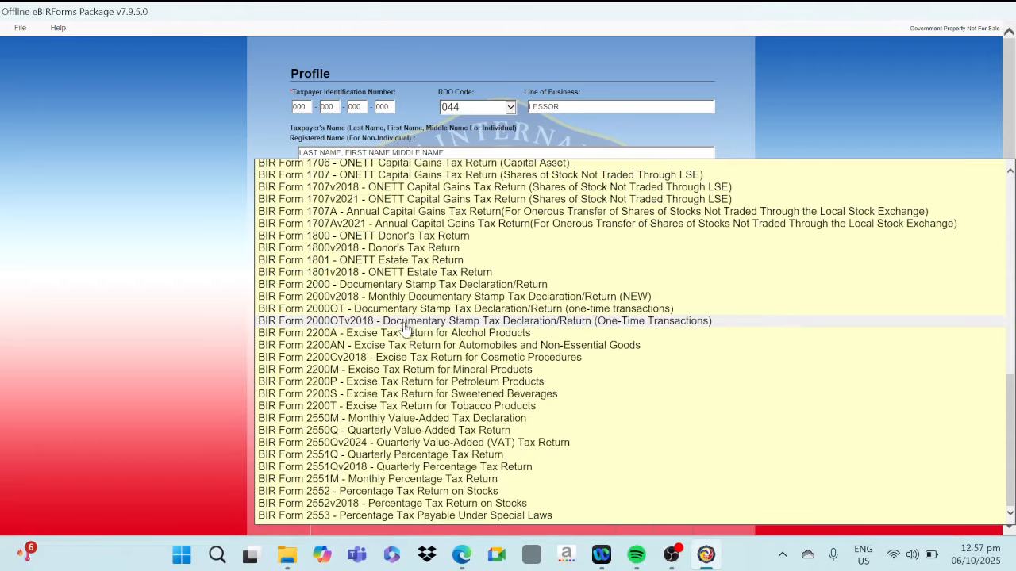
left_click(343, 470)
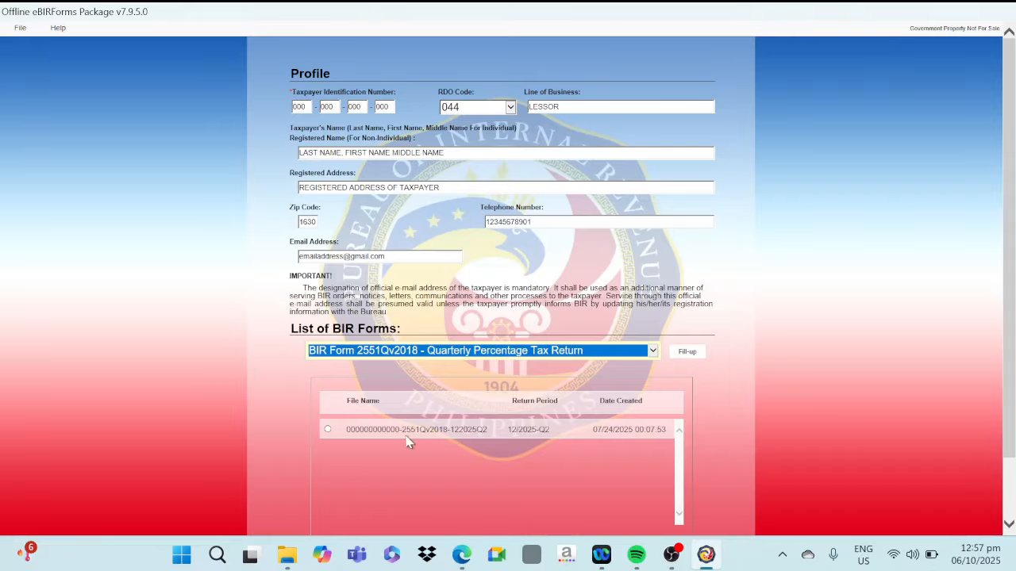
left_click(689, 354)
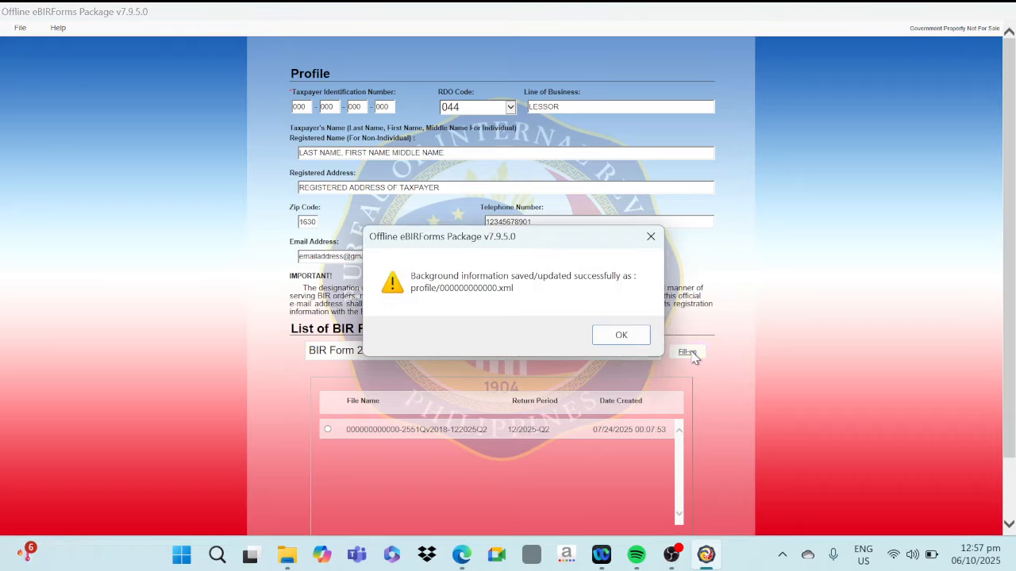
left_click(621, 337)
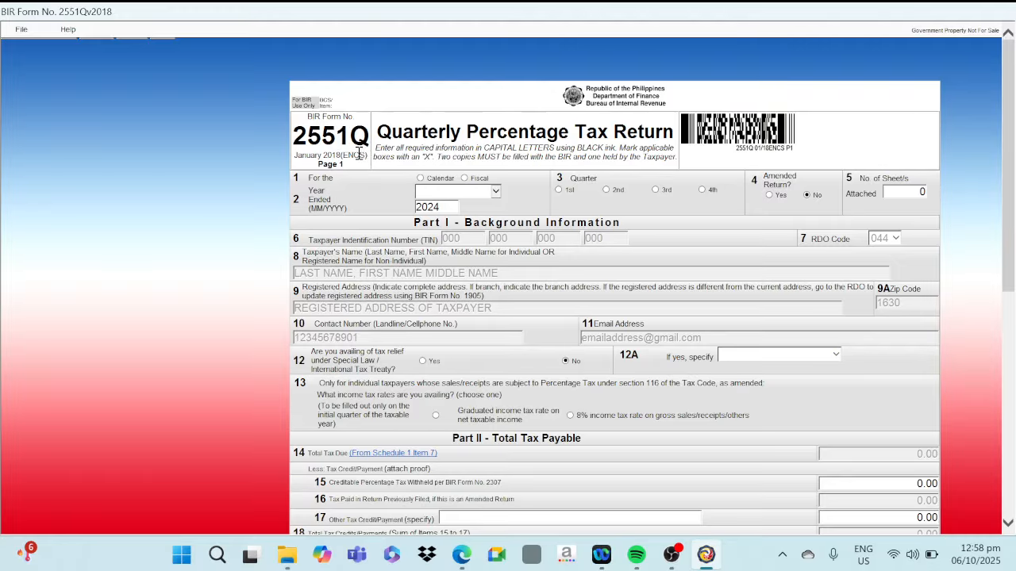
Set the return to a calendar year ended 2025 and choose the 3rd quarter
left_click(421, 178)
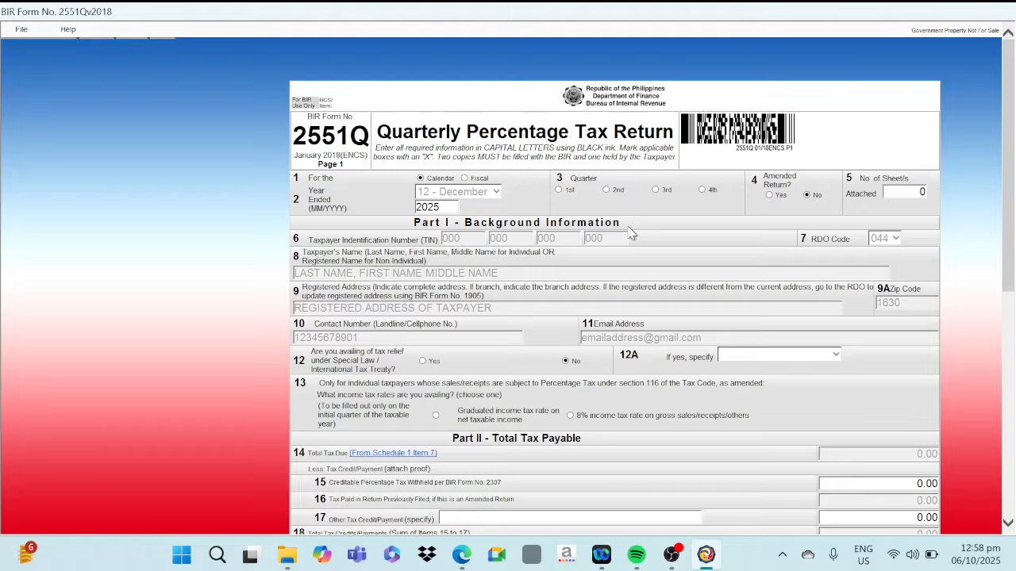
left_click(656, 190)
Set the first Schedule 1 row on page 2 to tax code PT 010
left_click_drag(1008, 250, 1012, 478)
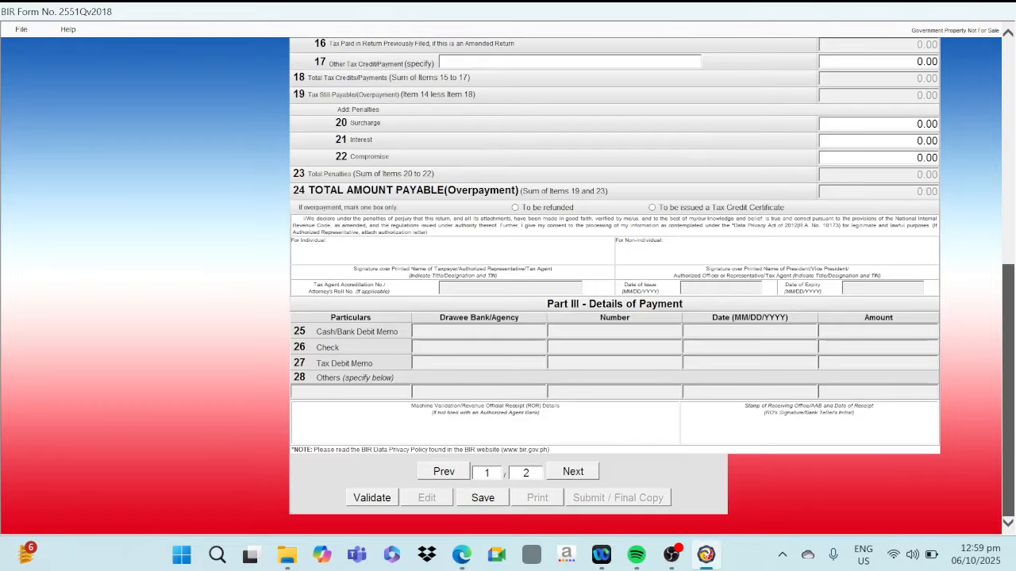
left_click(573, 472)
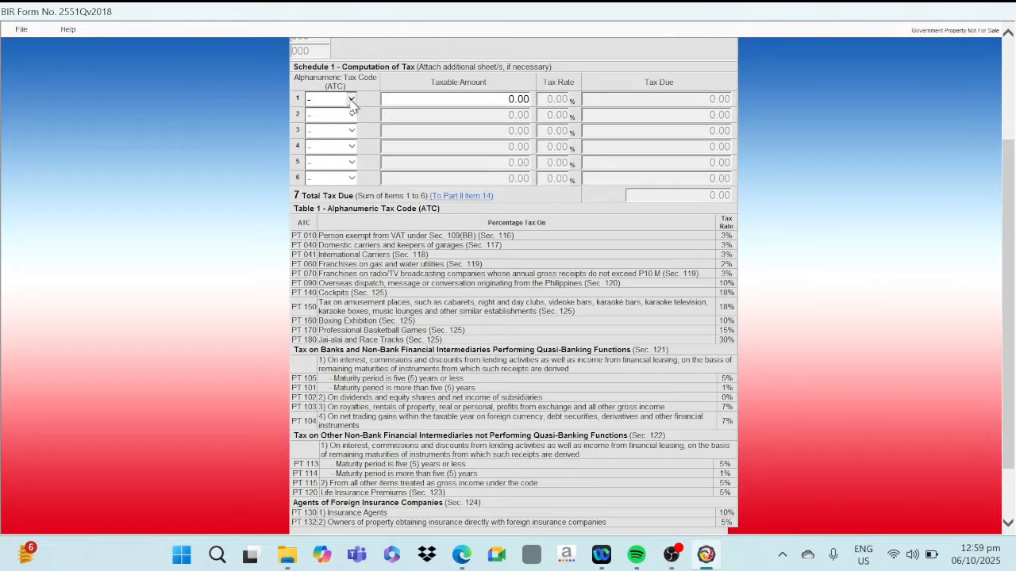
left_click(352, 101)
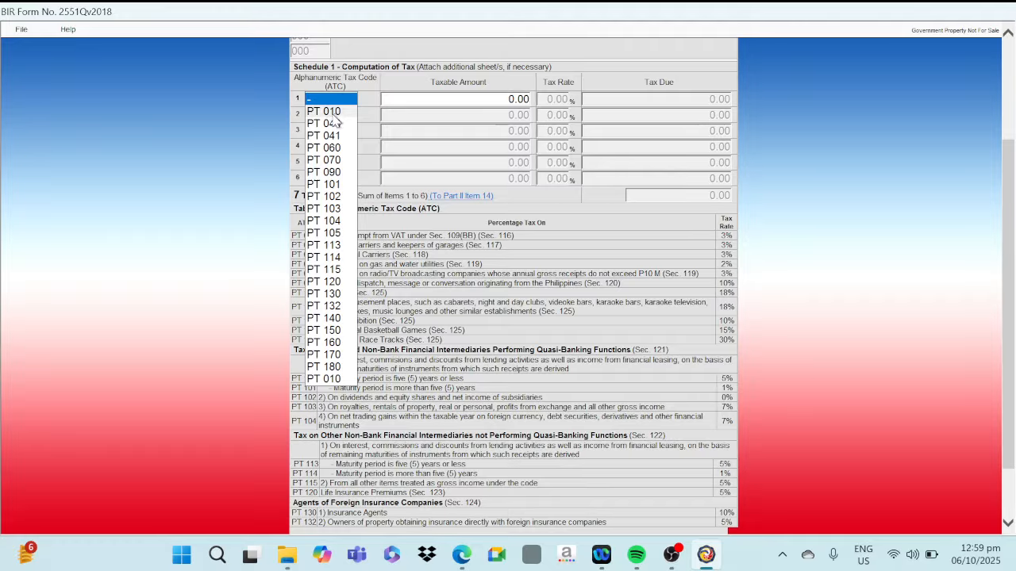
left_click(334, 108)
key("Tab")
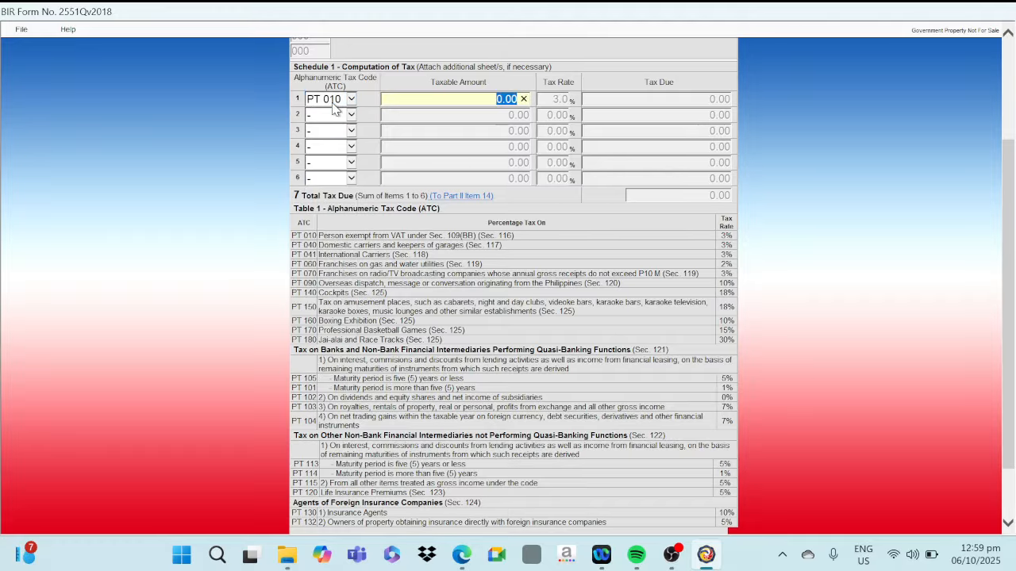
type("11700")
key("Tab")
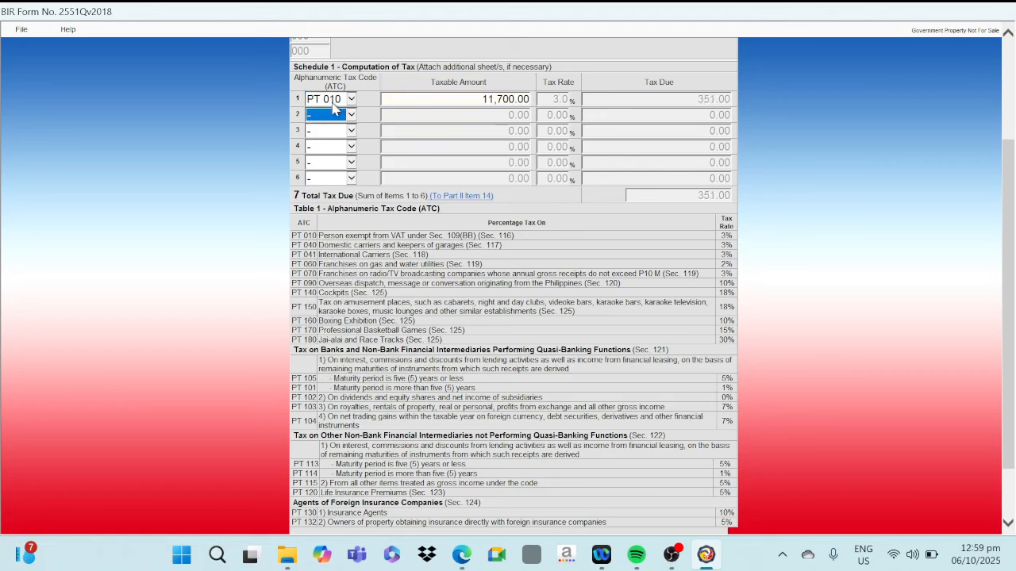
Set the PT 010 row's taxable amount to 117,000 and compare its tax due with the gross sales spreadsheet
left_click(469, 99)
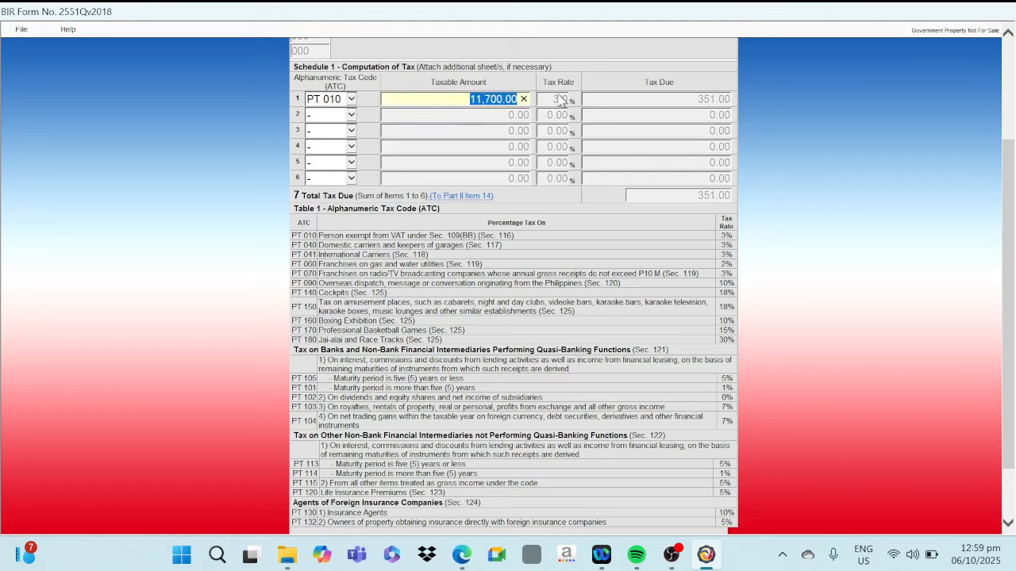
type("117")
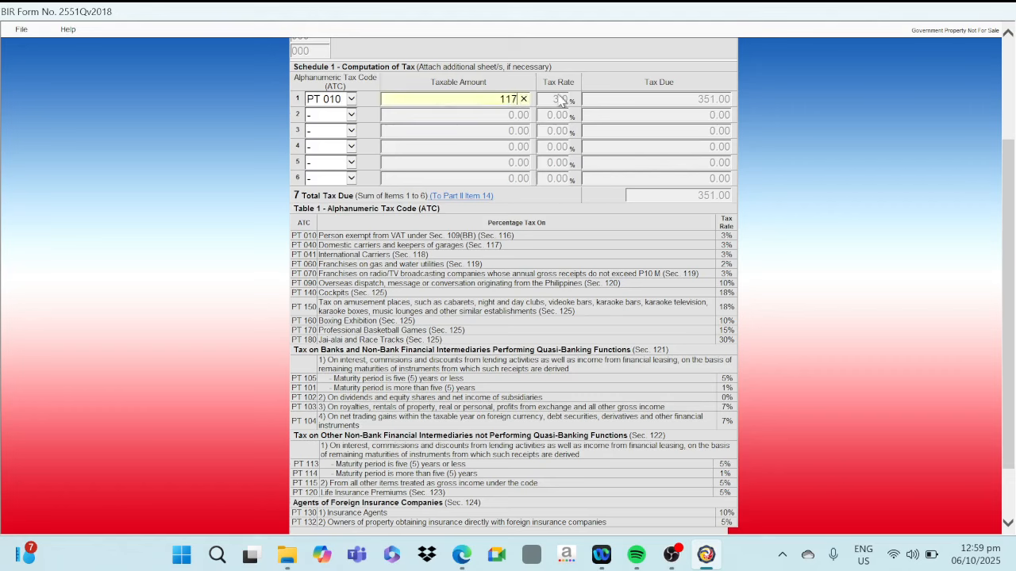
type("000")
key("Tab")
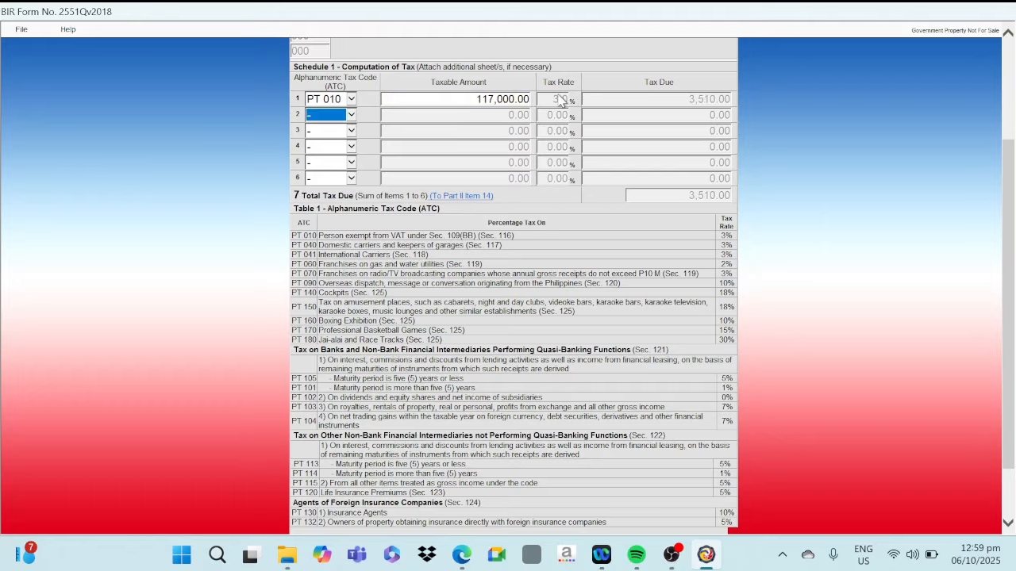
left_click(462, 556)
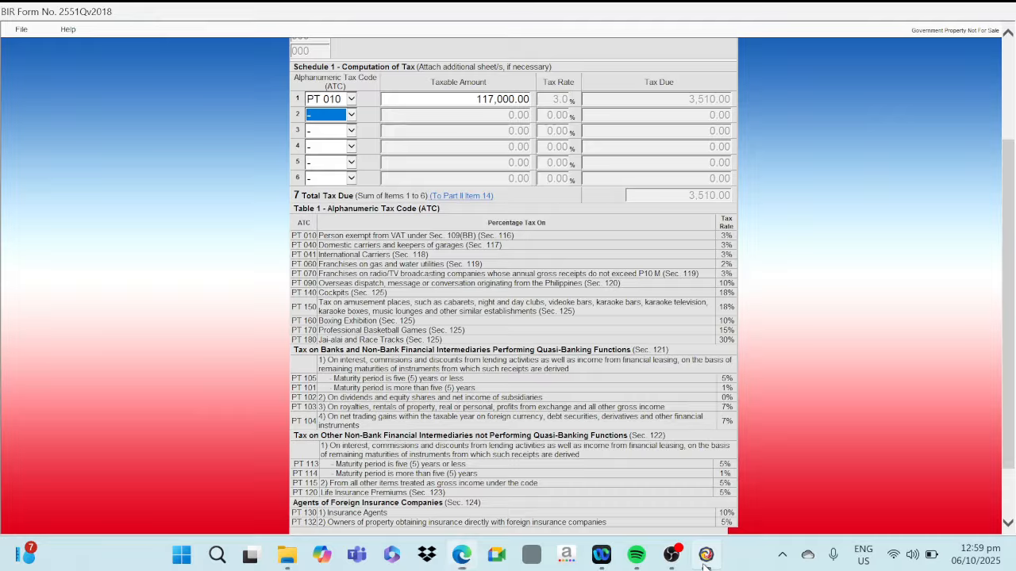
left_click(705, 555)
Save the 2551Q return and validate its entries, acknowledging each message
scroll(246, 350, "down", 3)
left_click(484, 499)
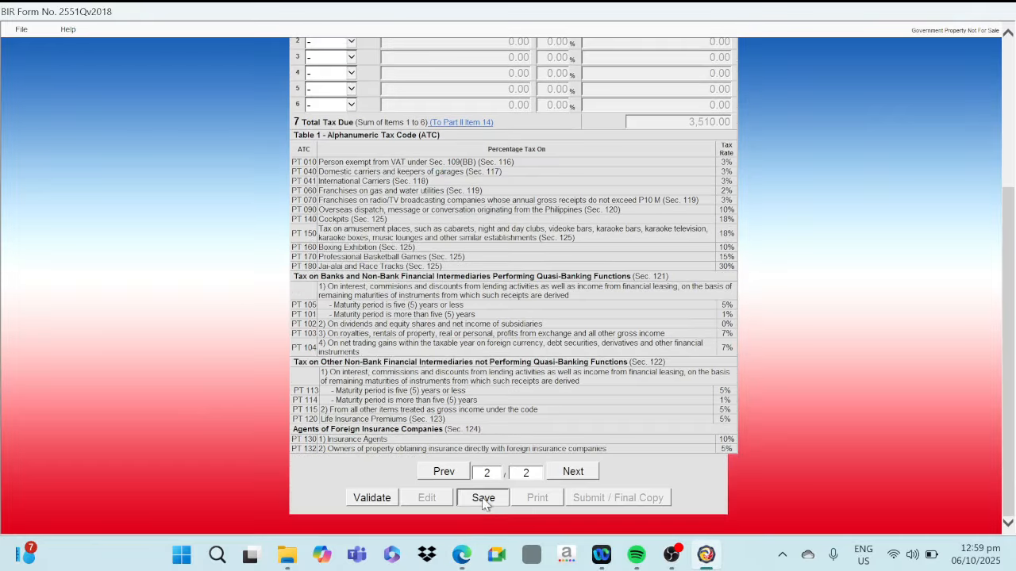
left_click(601, 335)
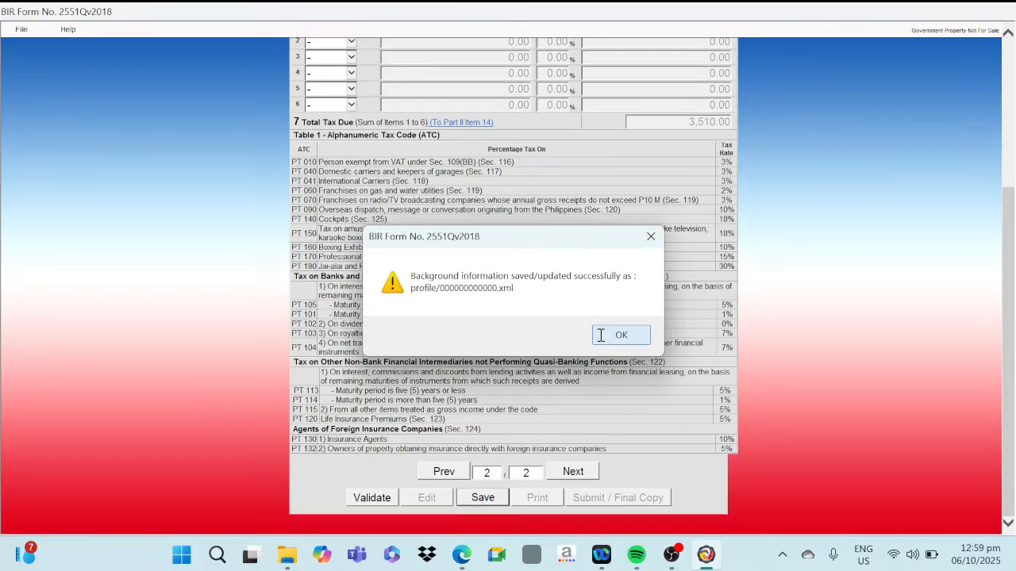
left_click(601, 334)
left_click(355, 500)
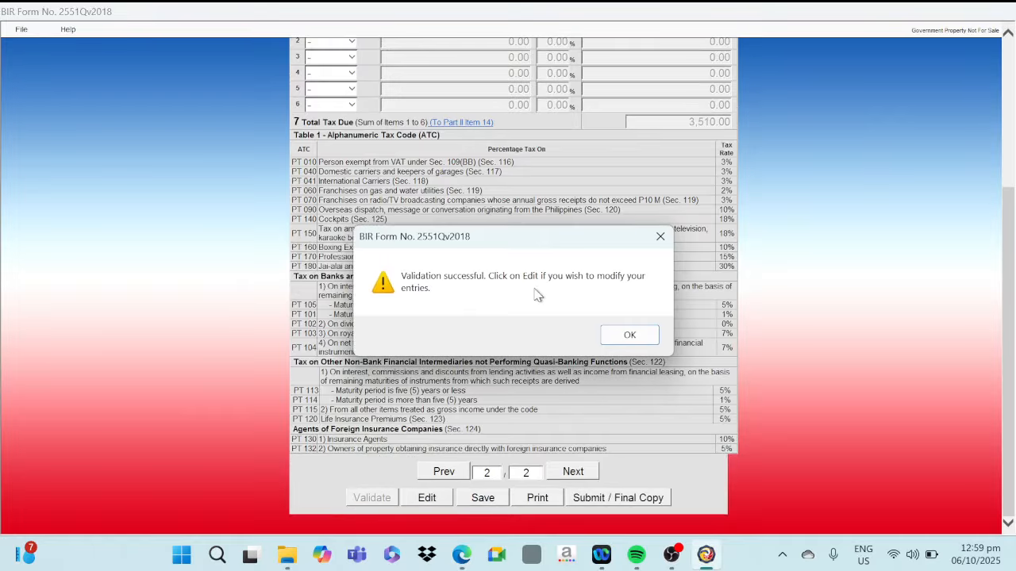
left_click(628, 335)
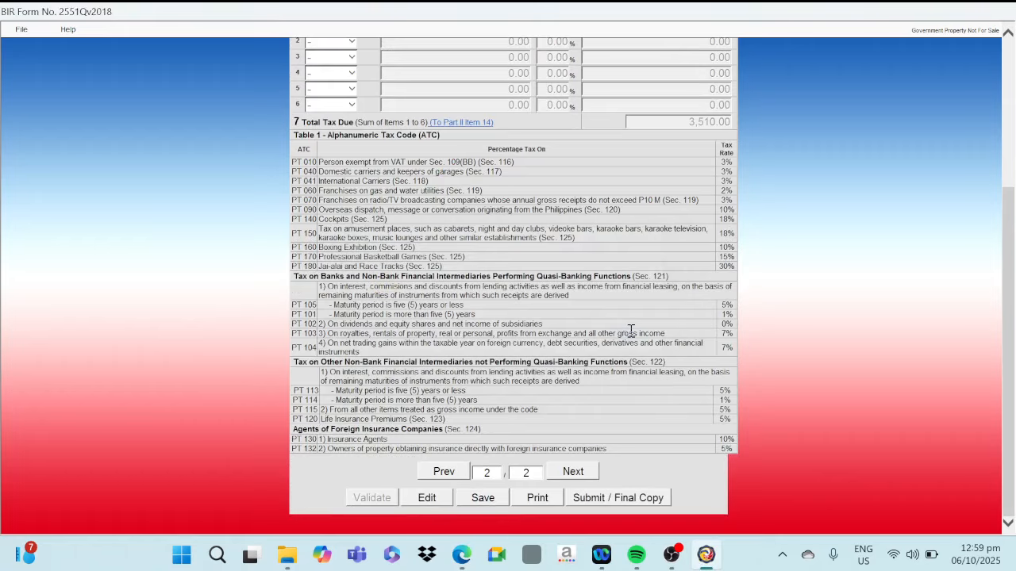
Review the total payable on page 1, start submitting the final copy, and decline the Terms of Service Agreement
left_click(426, 473)
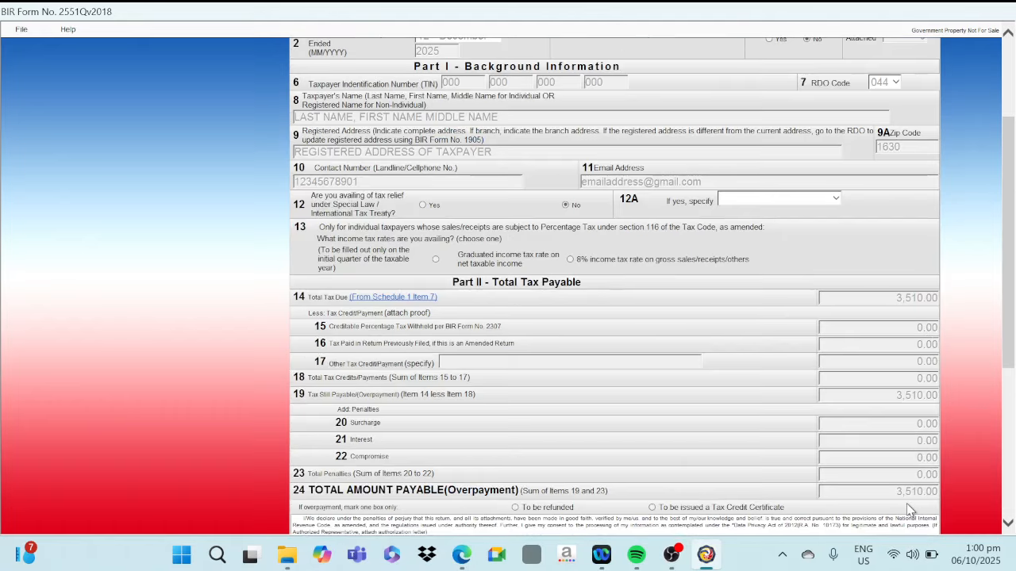
left_click_drag(1012, 334, 1011, 502)
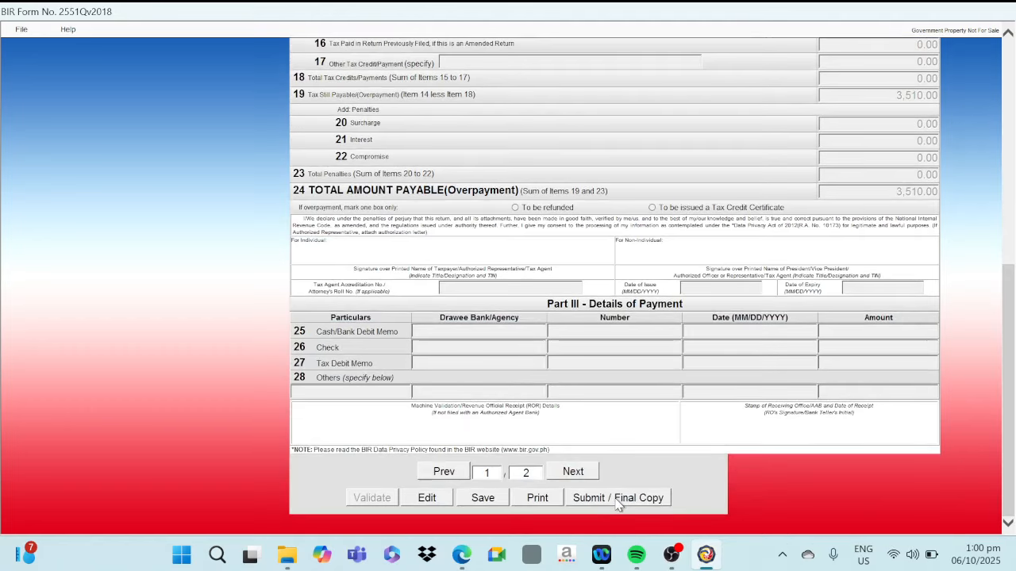
left_click(618, 500)
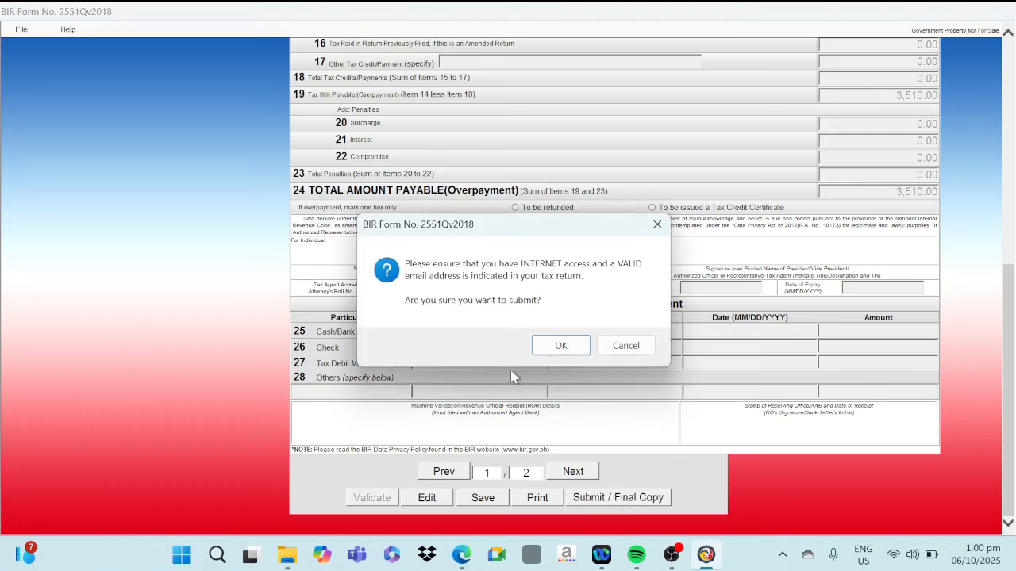
left_click(558, 346)
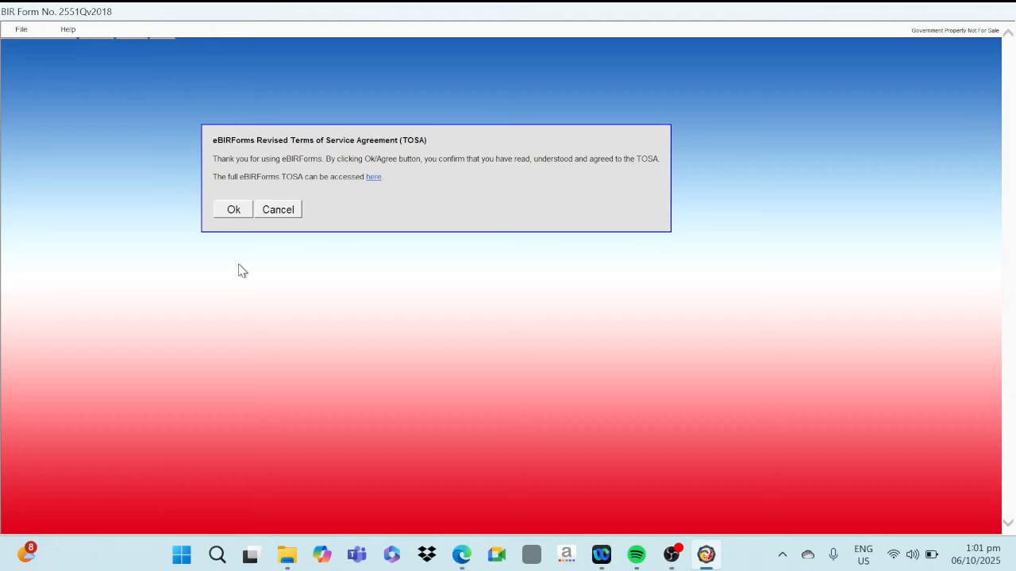
left_click(289, 213)
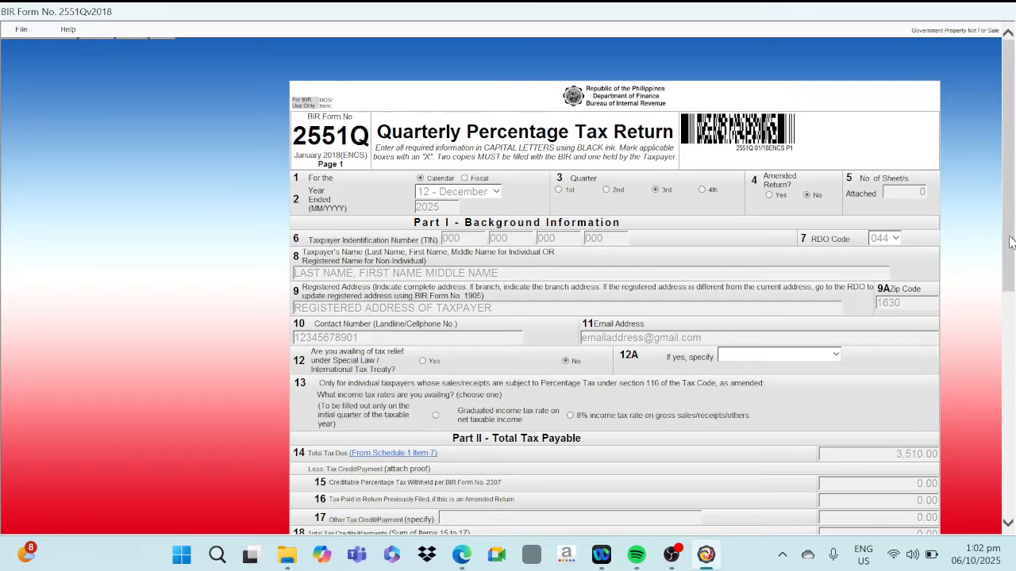
Leave the 2551Q return and go back to the main profile screen
scroll(982, 520, "down", 6)
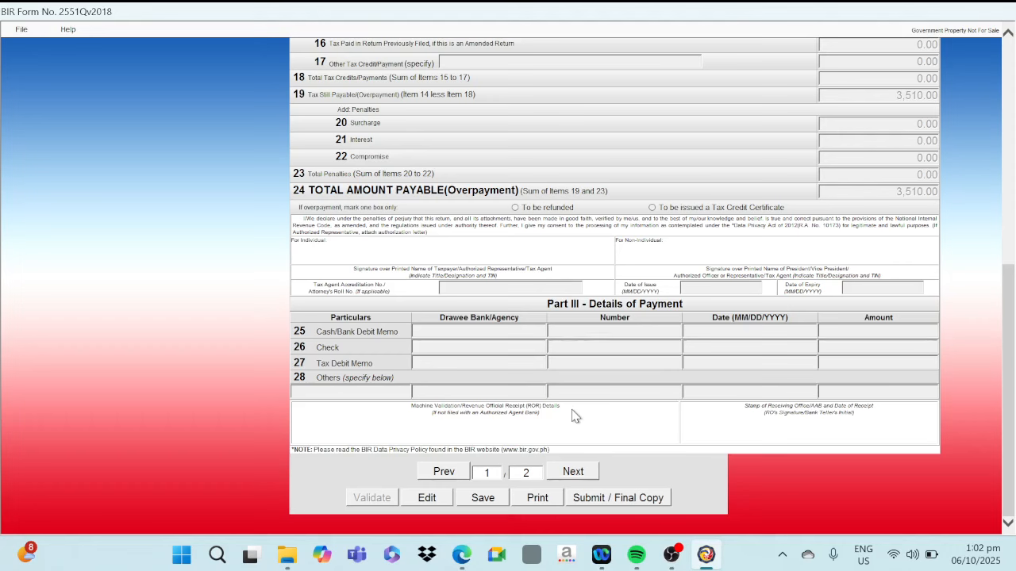
left_click(22, 31)
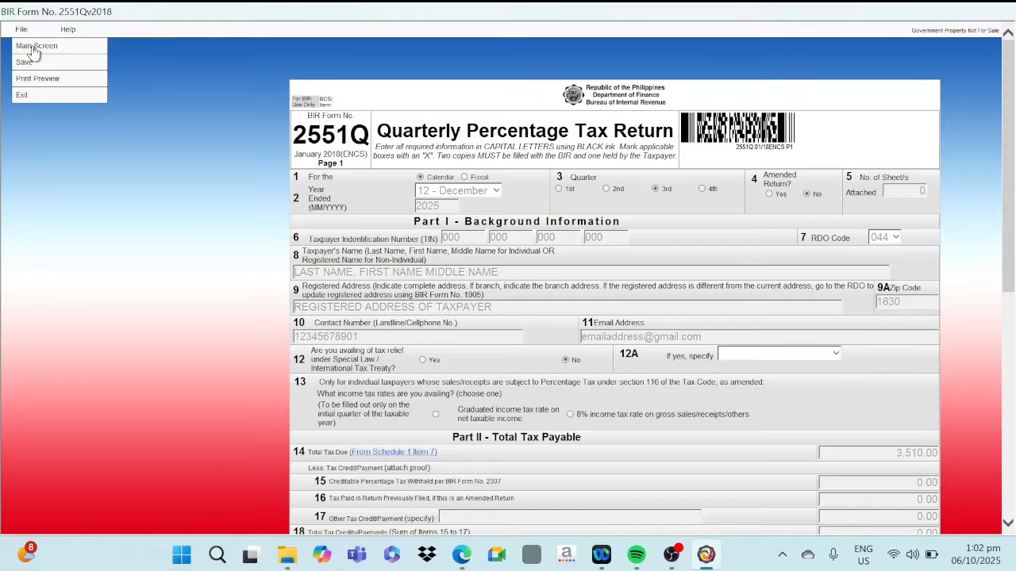
left_click(34, 50)
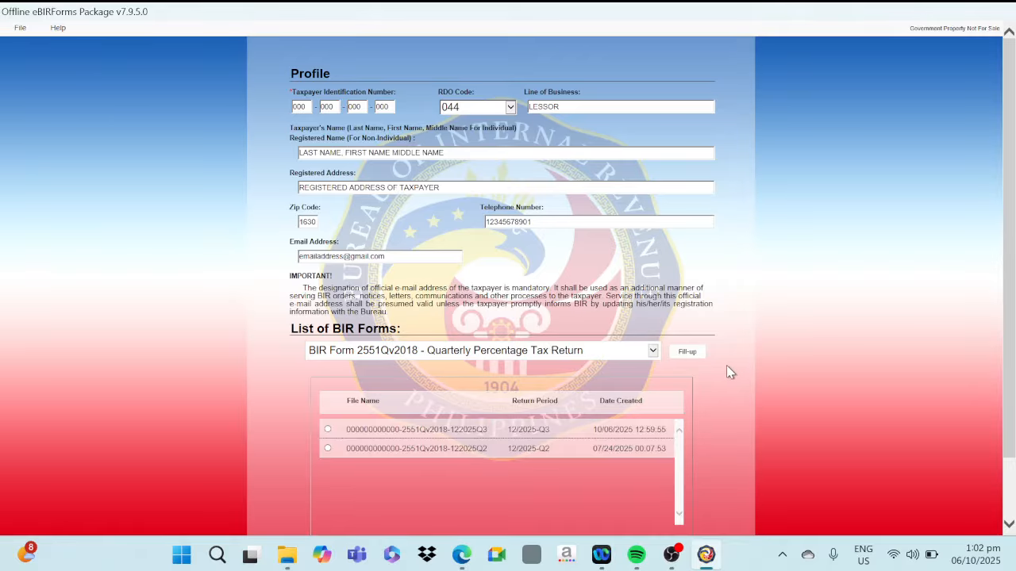
Select BIR Form 1701Qv2018, the quarterly income tax return for self-employed individuals, and open a new return to fill up
left_click(620, 354)
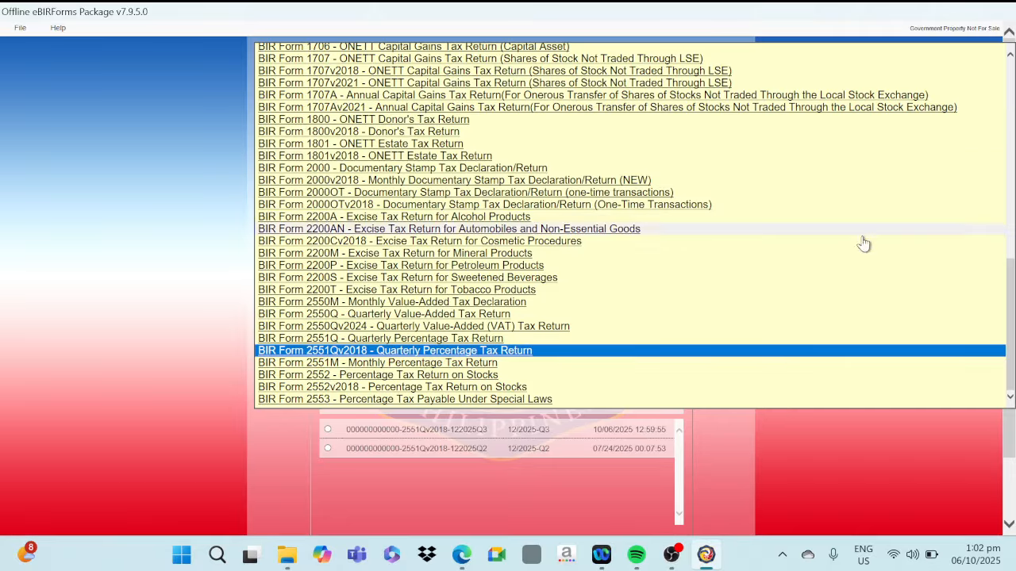
left_click_drag(1011, 320, 1004, 207)
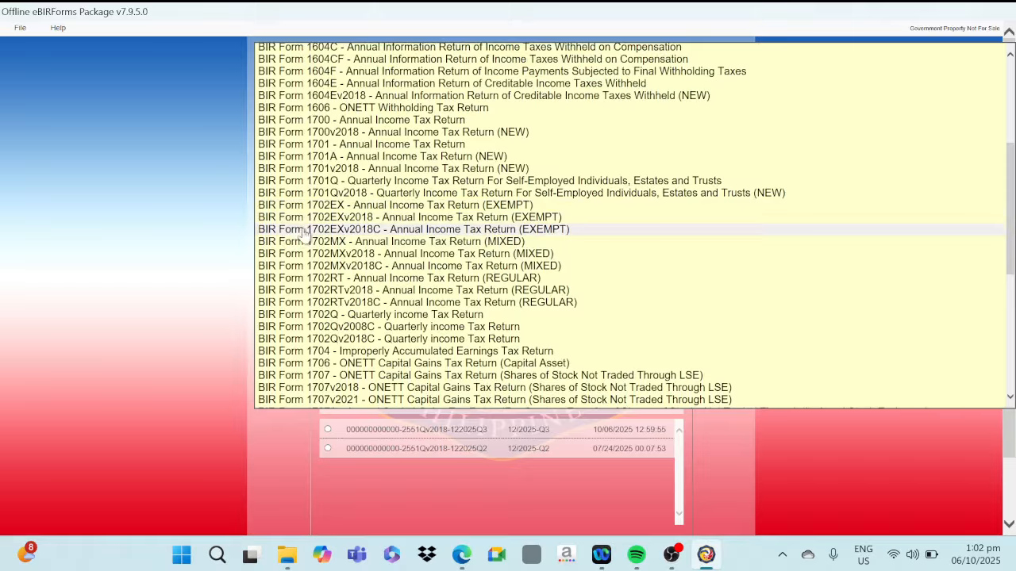
left_click(373, 197)
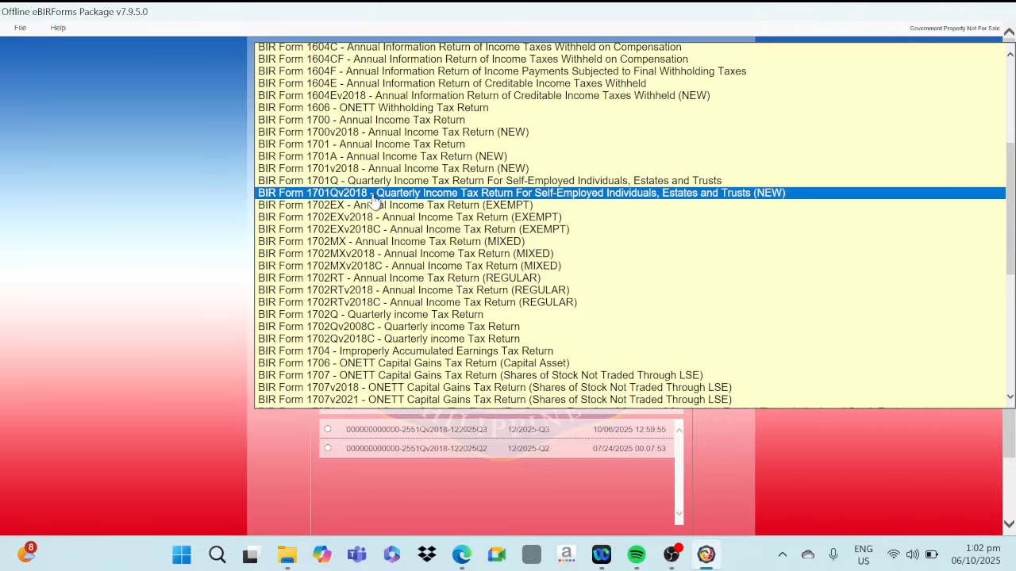
left_click(374, 199)
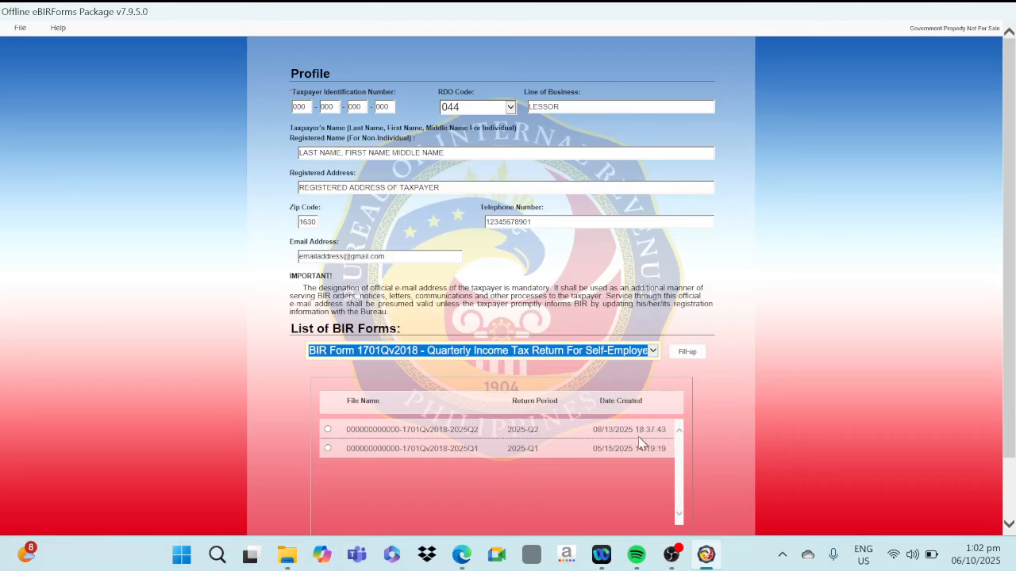
left_click(684, 355)
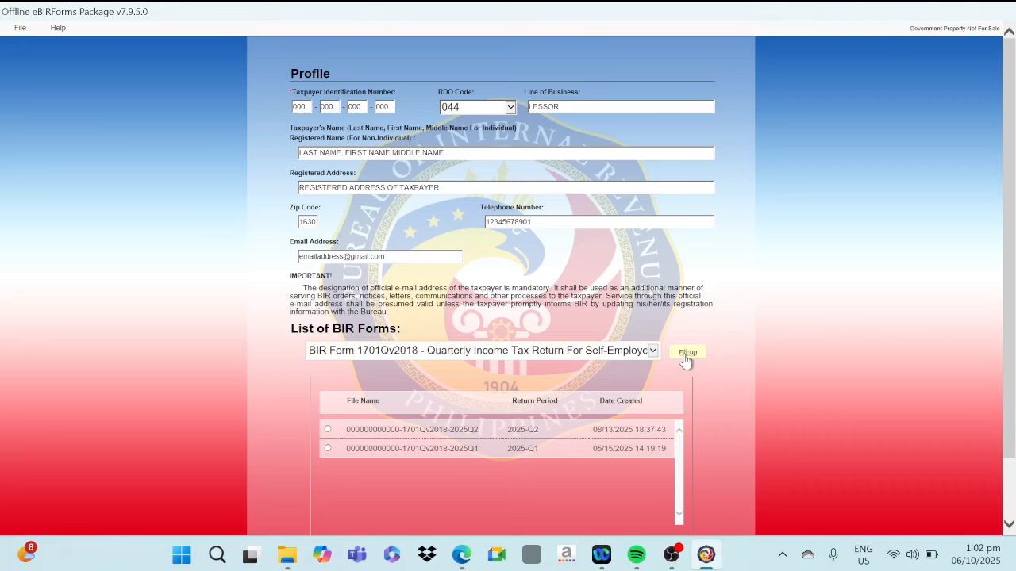
left_click(608, 336)
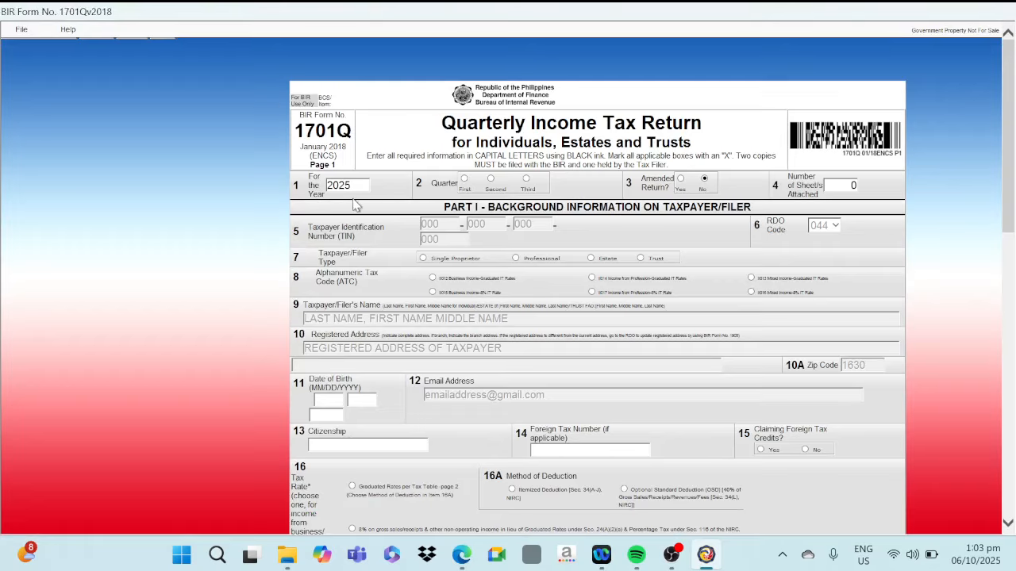
Set the return to the third quarter for a single proprietor with business income at graduated rates, and fill in the taxpayer's date of birth
left_click(528, 181)
left_click(423, 259)
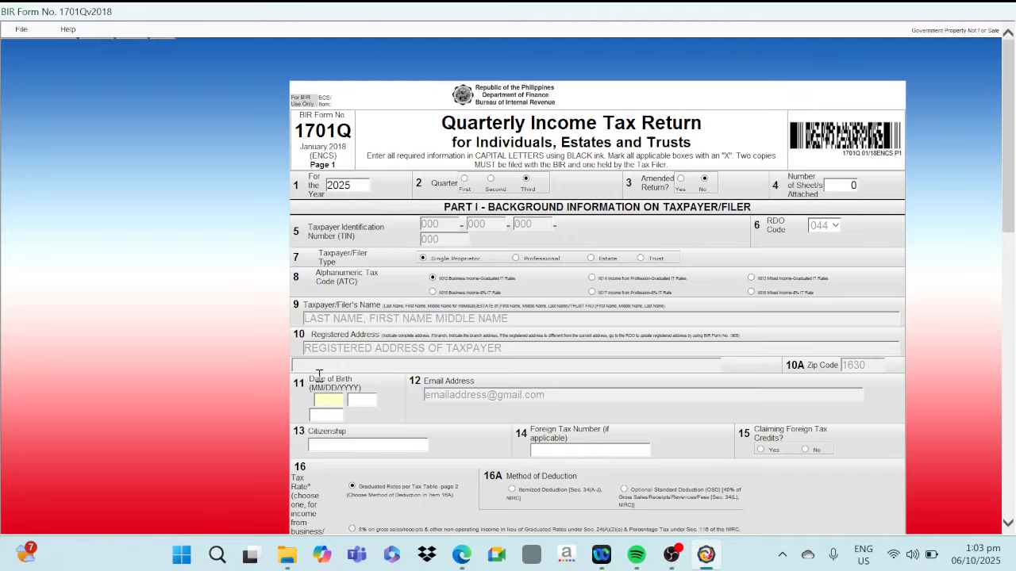
key("BackSpace")
key("BackSpace")
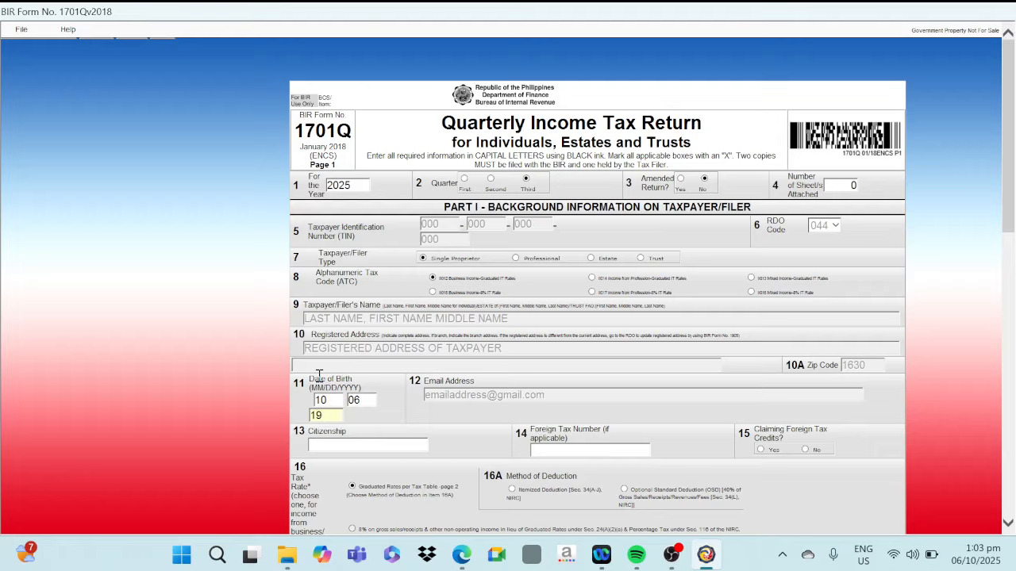
Enter FILIPINO as the taxpayer's citizenship in item 13
key("BackSpace")
key("Caps_Lock")
type("FILII")
type("N")
key("BackSpace")
key("BackSpace")
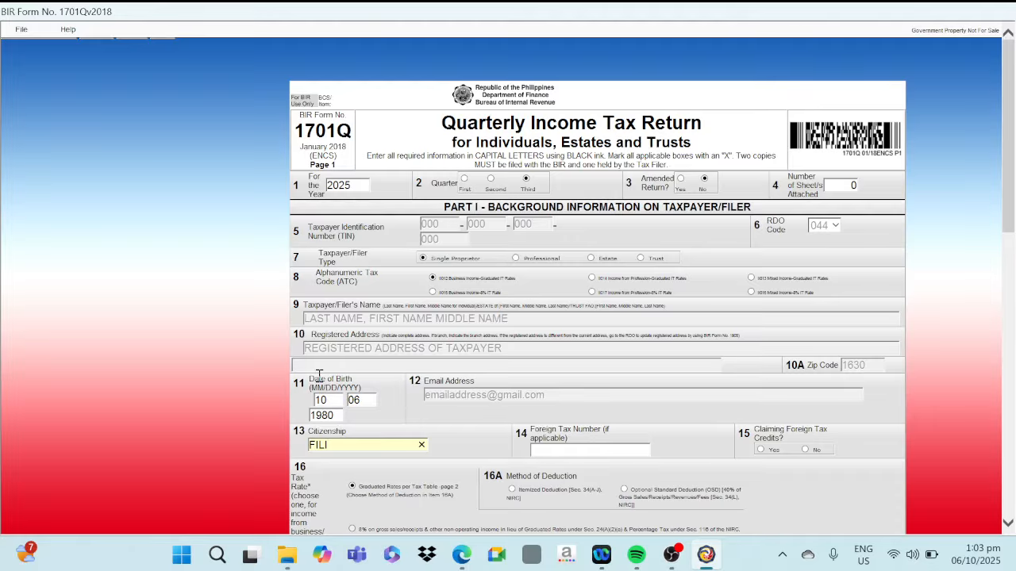
type("PINO")
Replace the year in the taxpayer's date of birth in item 11
double_click(341, 420)
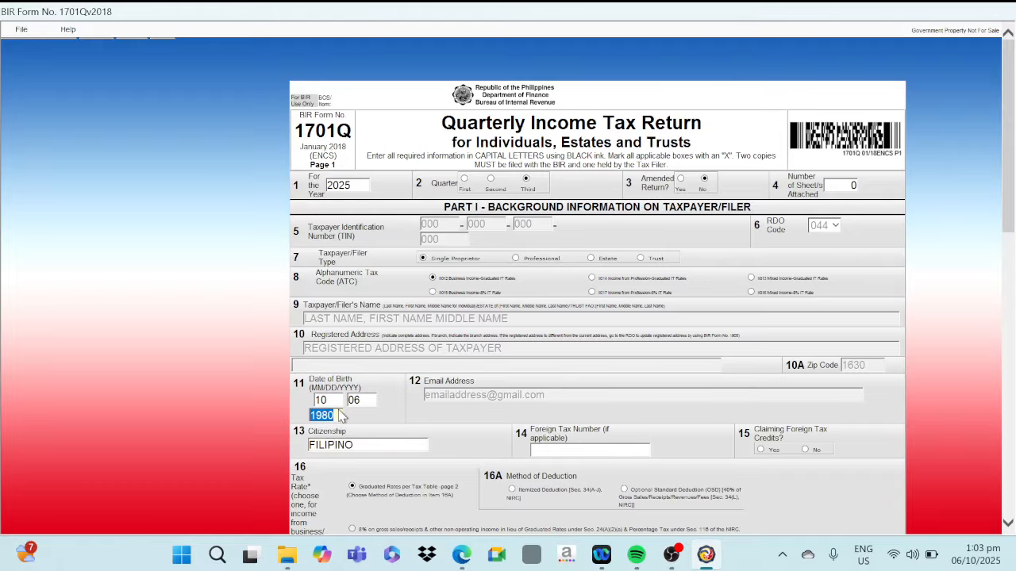
type("1965")
key("Tab")
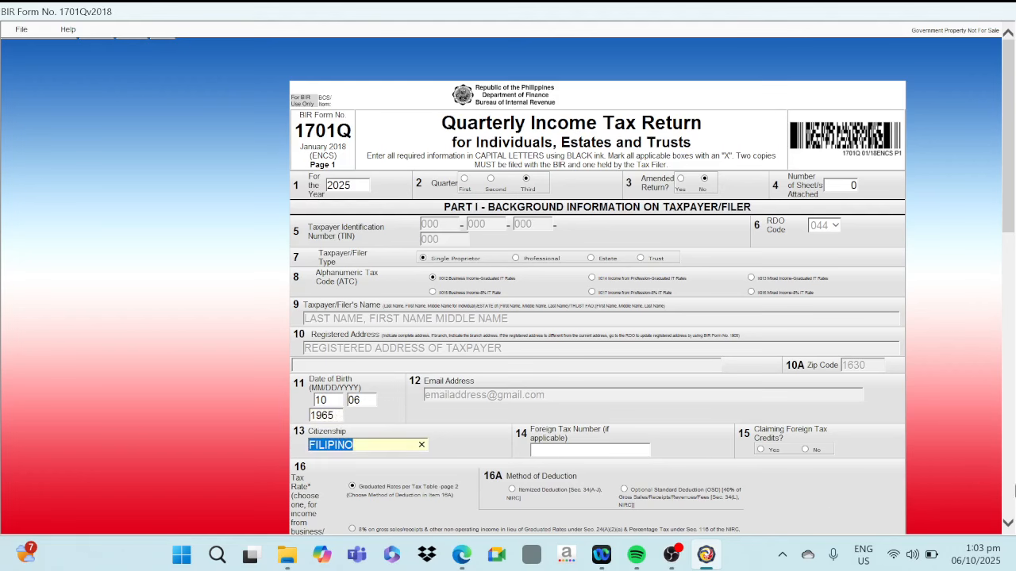
Choose Optional Standard Deduction (OSD) as the method of deduction and go to page 2 of the return
left_click_drag(1014, 194, 1014, 273)
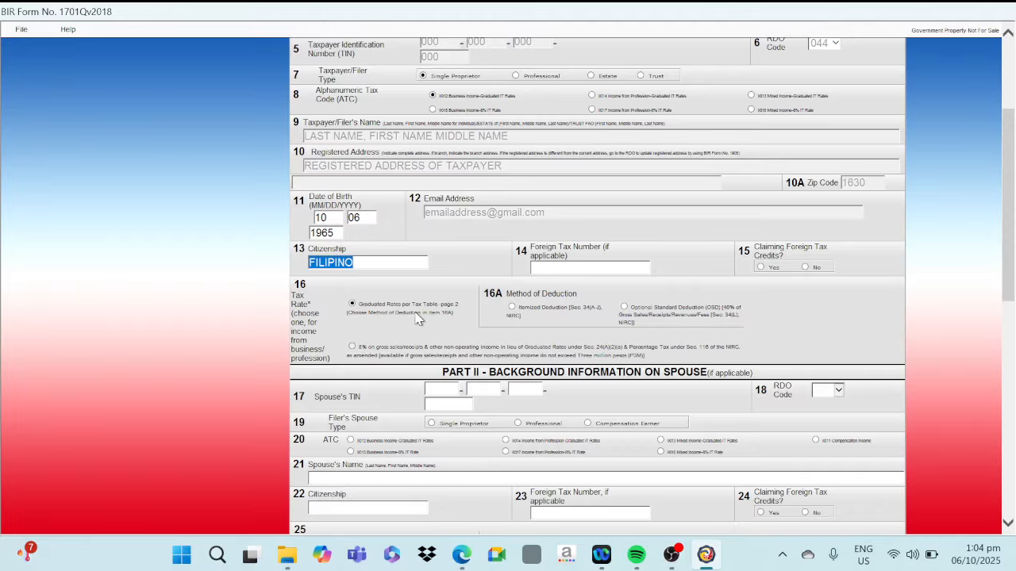
left_click(624, 308)
left_click_drag(1013, 238, 1013, 457)
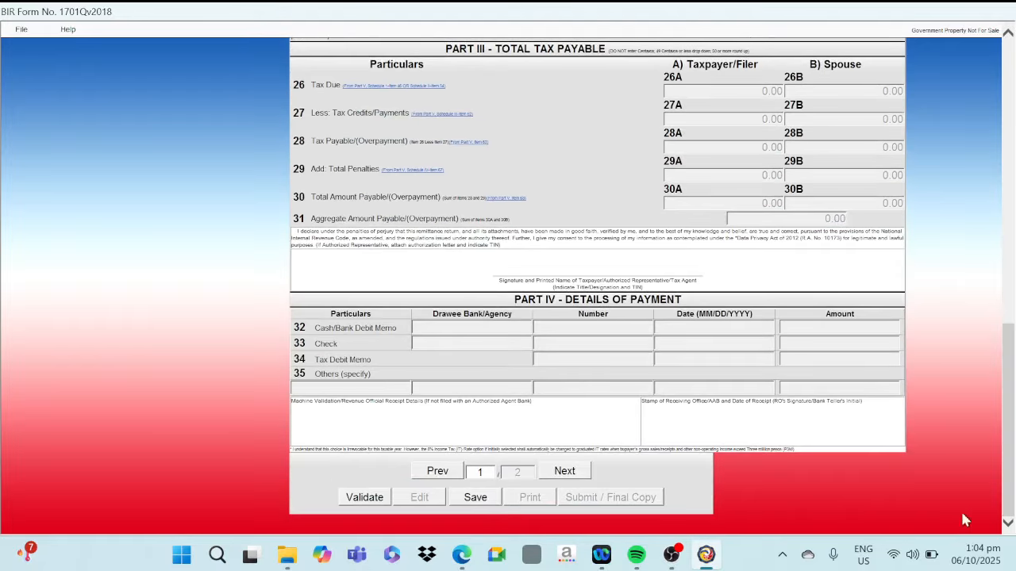
left_click(564, 471)
Enter 117,000 as the taxpayer's sales/revenues/receipts/fees in item 36A of Schedule I
scroll(560, 478, "down", 3)
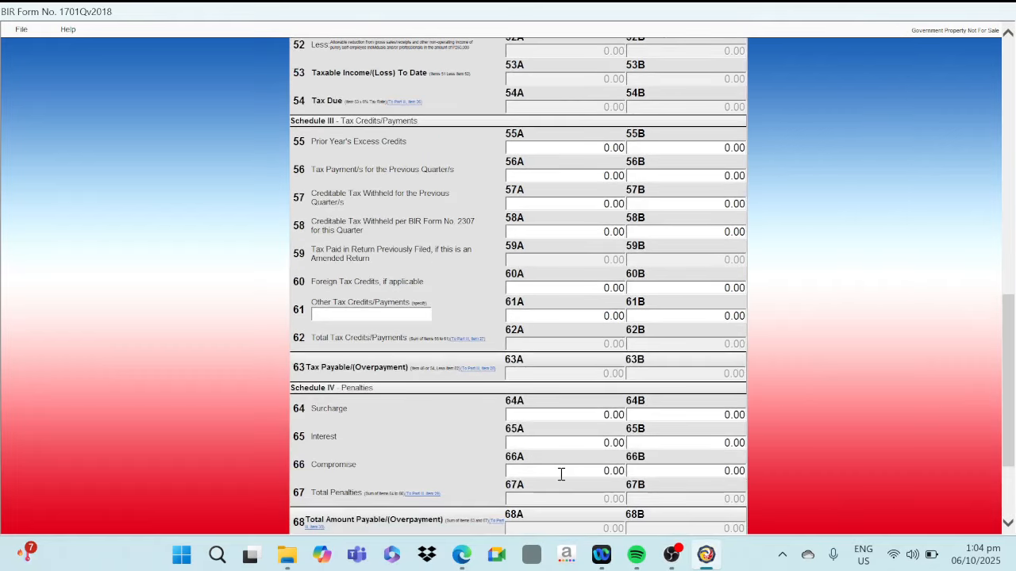
scroll(570, 402, "up", 3)
scroll(568, 400, "up", 3)
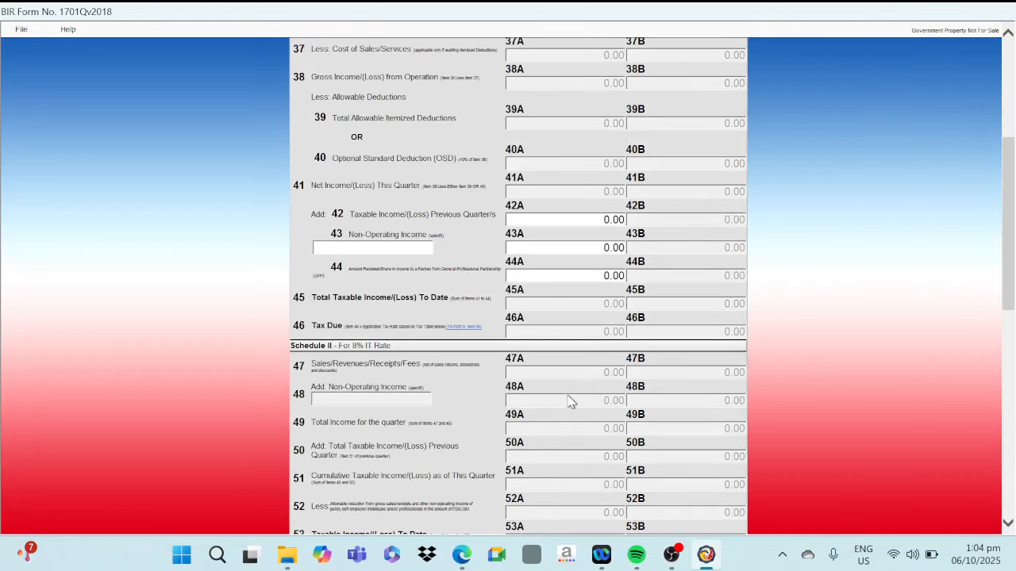
scroll(569, 401, "up", 3)
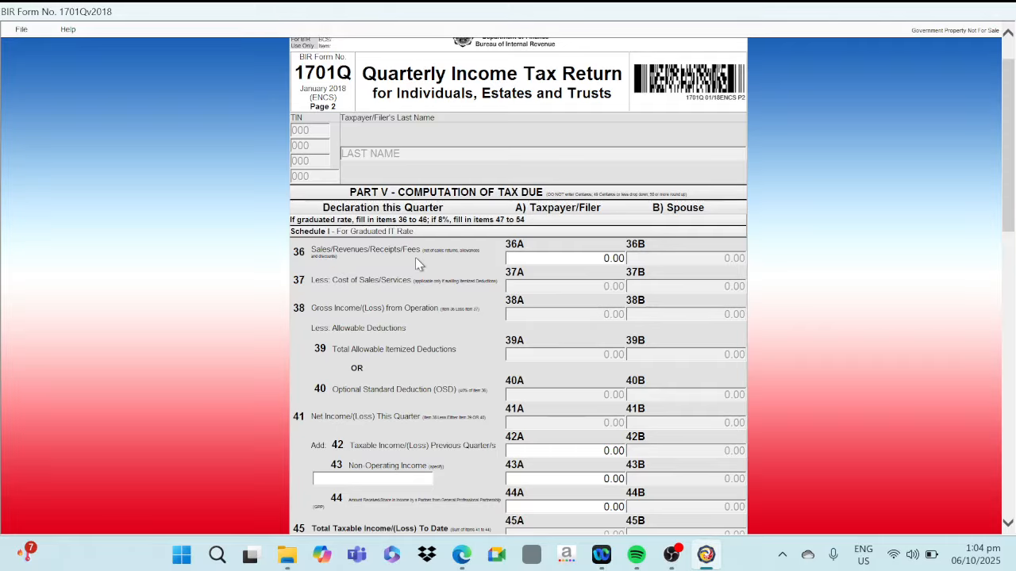
left_click(568, 260)
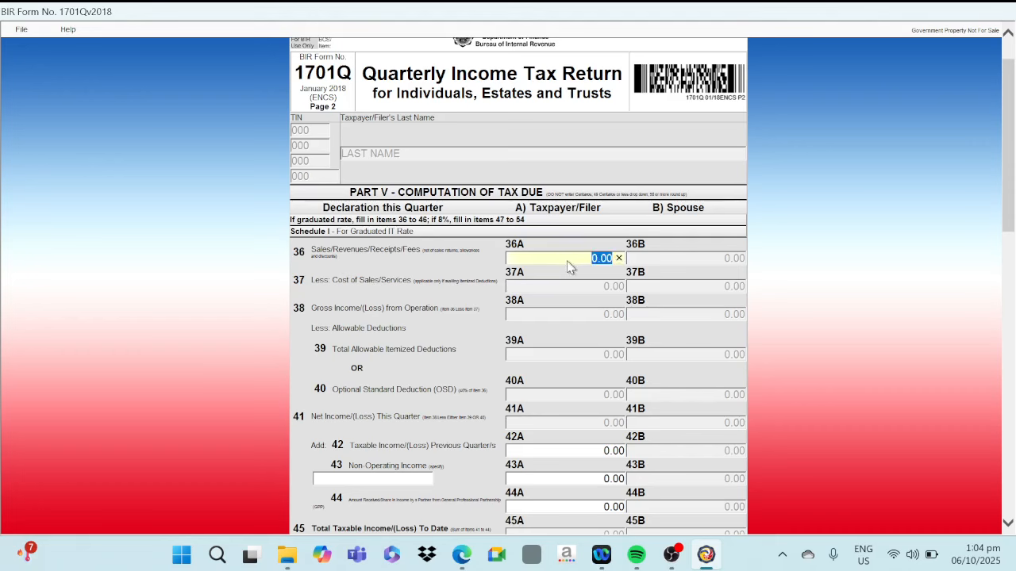
type("117,000")
key("Tab")
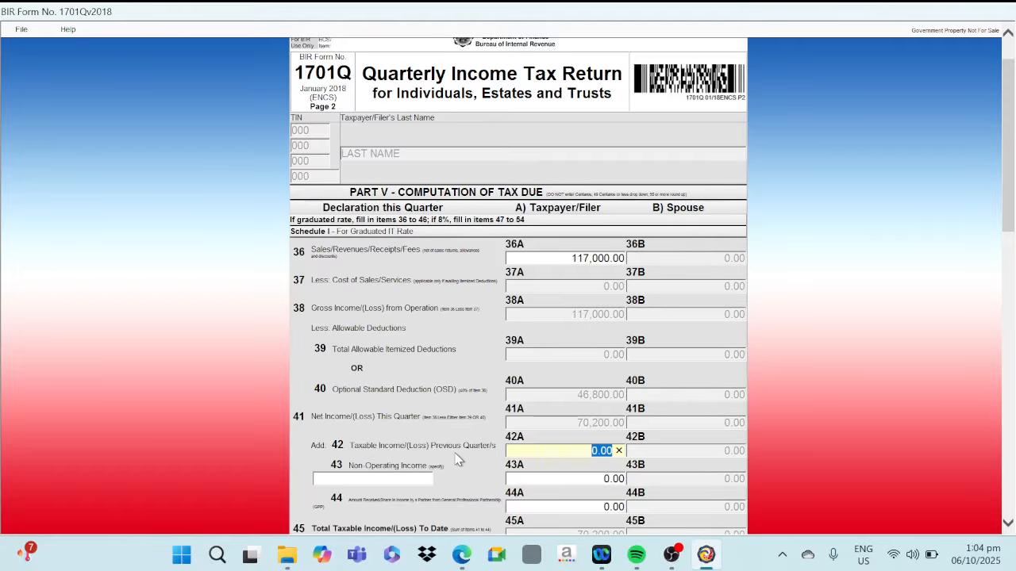
Switch to the gross sales spreadsheet and compare the quarterly amounts in the GROSS SALES 2025 and 1701Q 2025 sheets
left_click(465, 560)
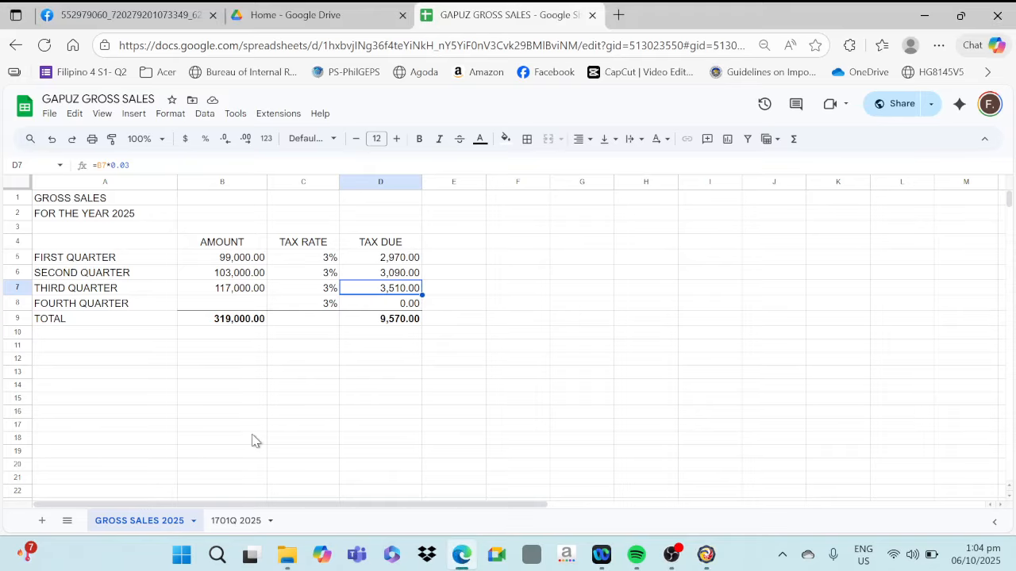
left_click(231, 523)
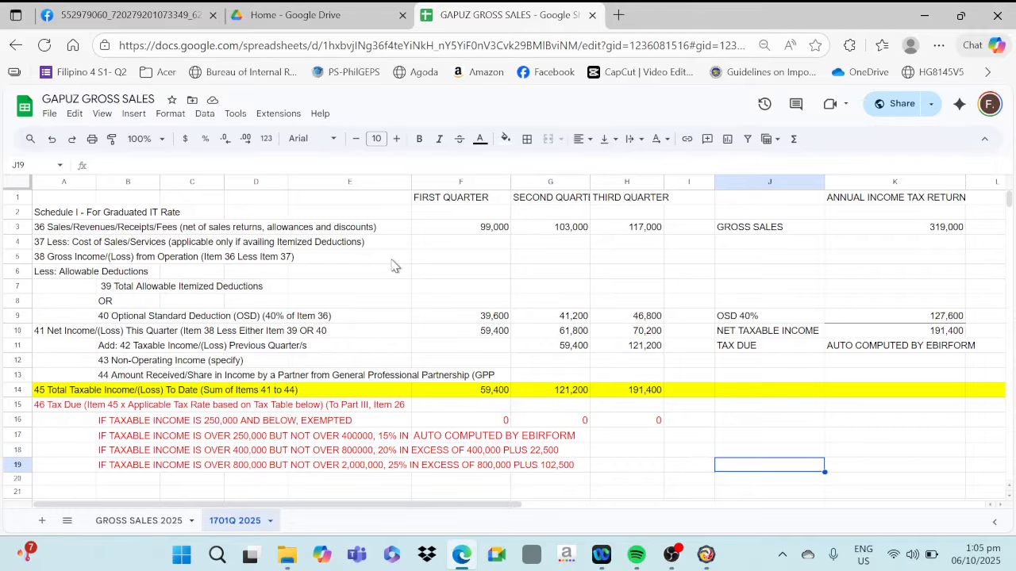
left_click(123, 523)
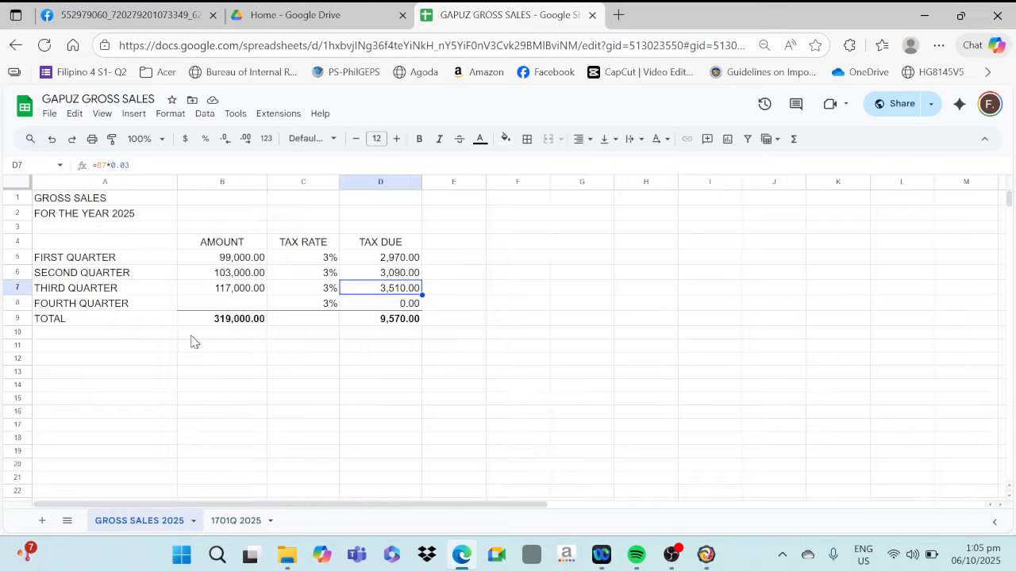
left_click(70, 262)
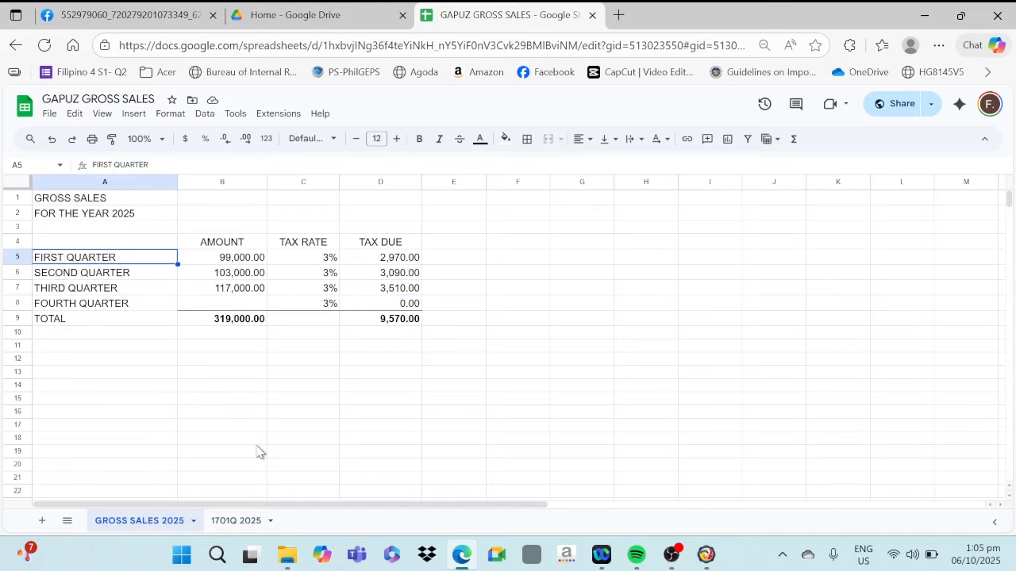
left_click(225, 521)
left_click(479, 230)
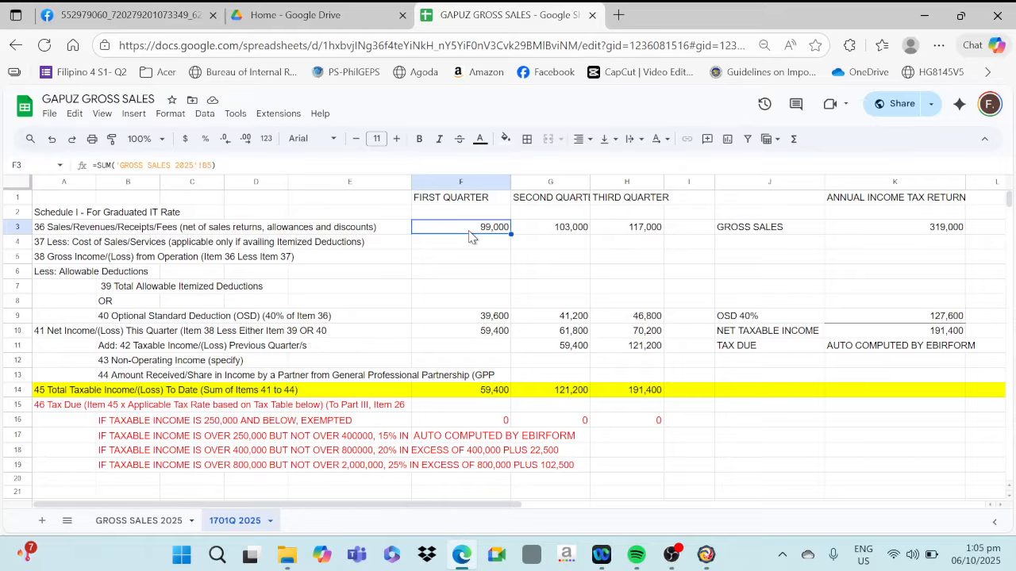
Examine the third-quarter sales and net income in the 1701Q 2025 sheet, and return to the 1701Q form to compare them
left_click(60, 230)
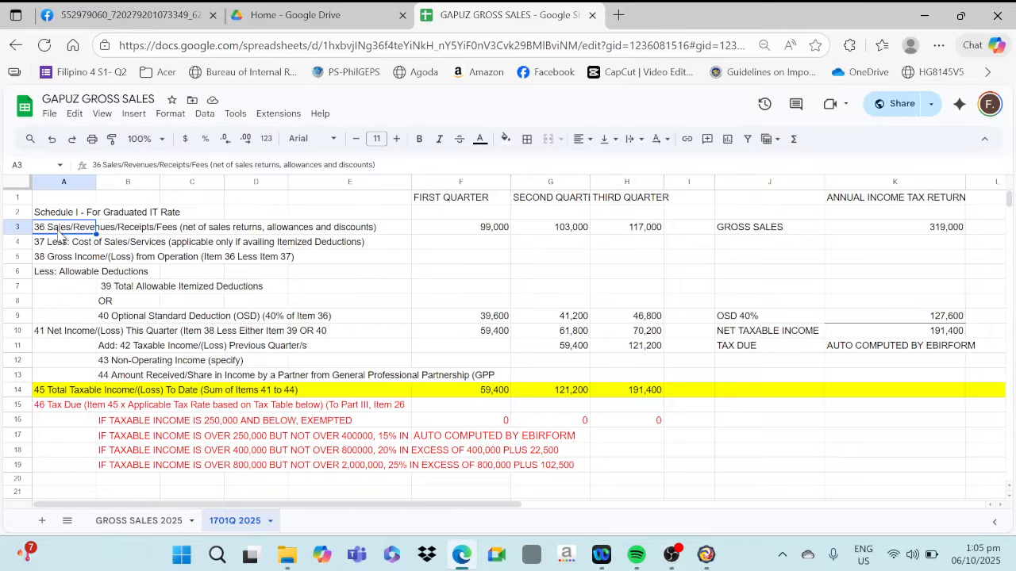
key("Page_Down")
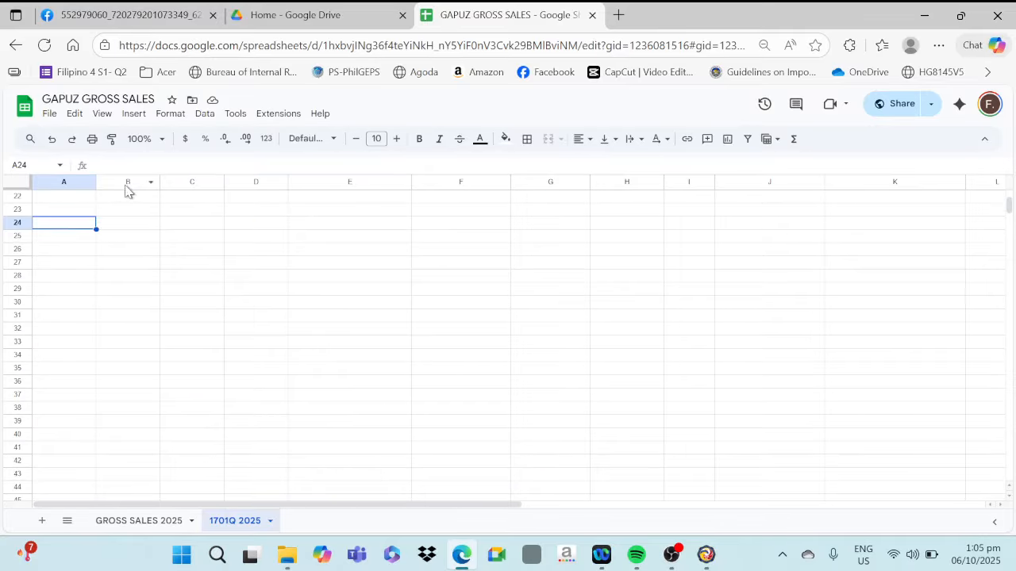
scroll(127, 190, "up", 5)
left_click(649, 230)
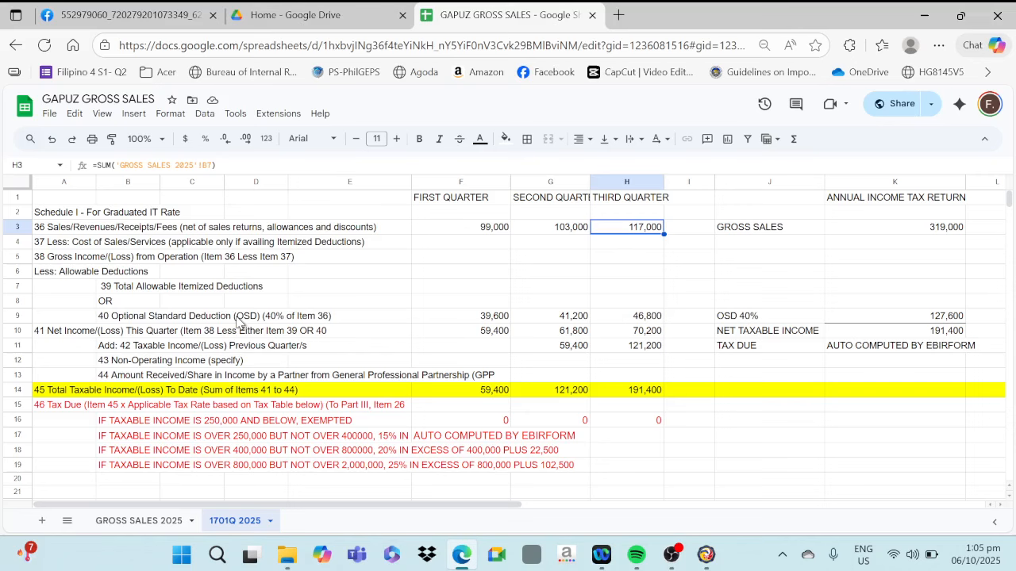
left_click(649, 333)
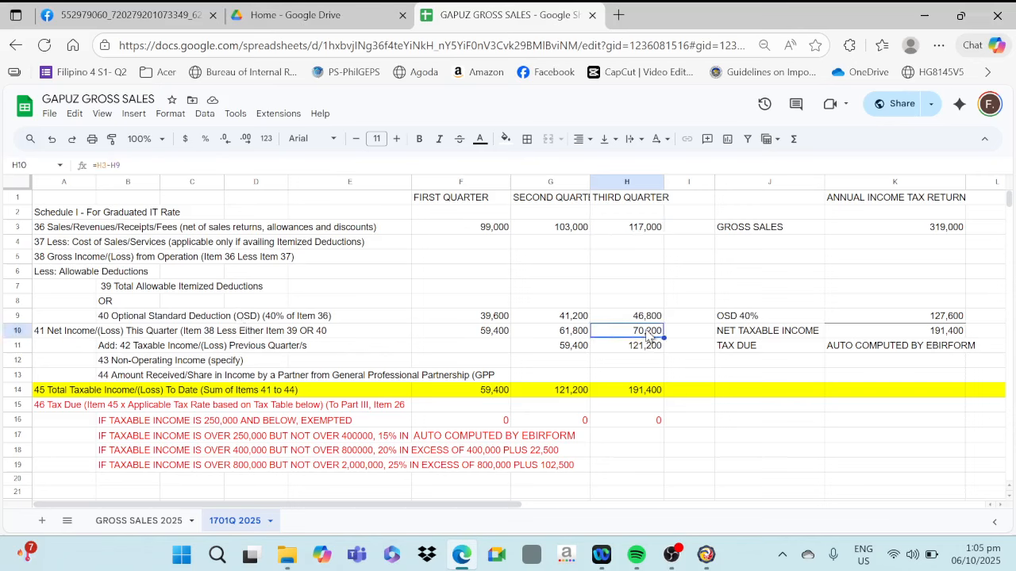
left_click(706, 556)
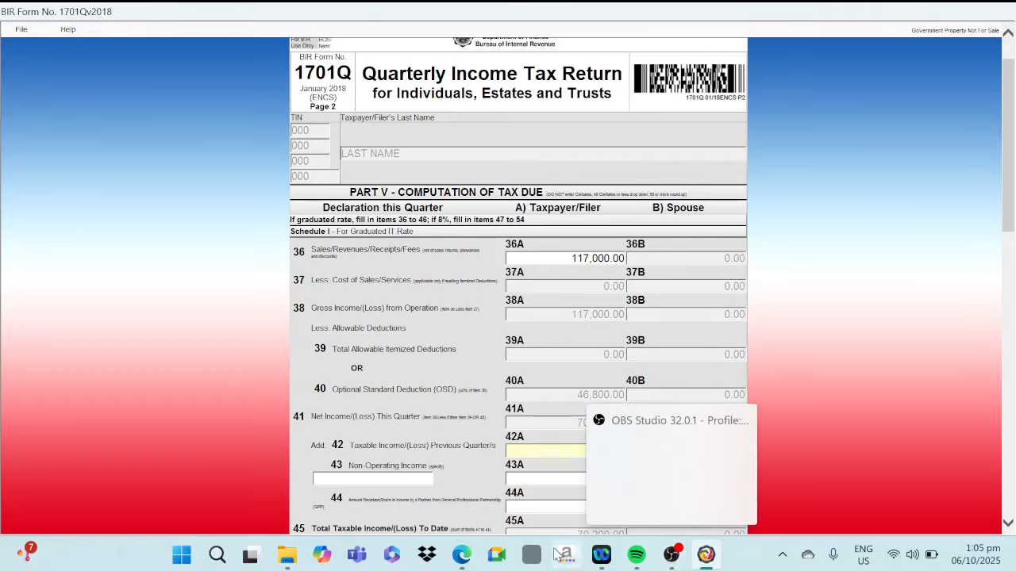
Look up the third quarter's item 42 amount in the spreadsheet and enter 121,200 as taxable income of previous quarters in item 42A
left_click(458, 560)
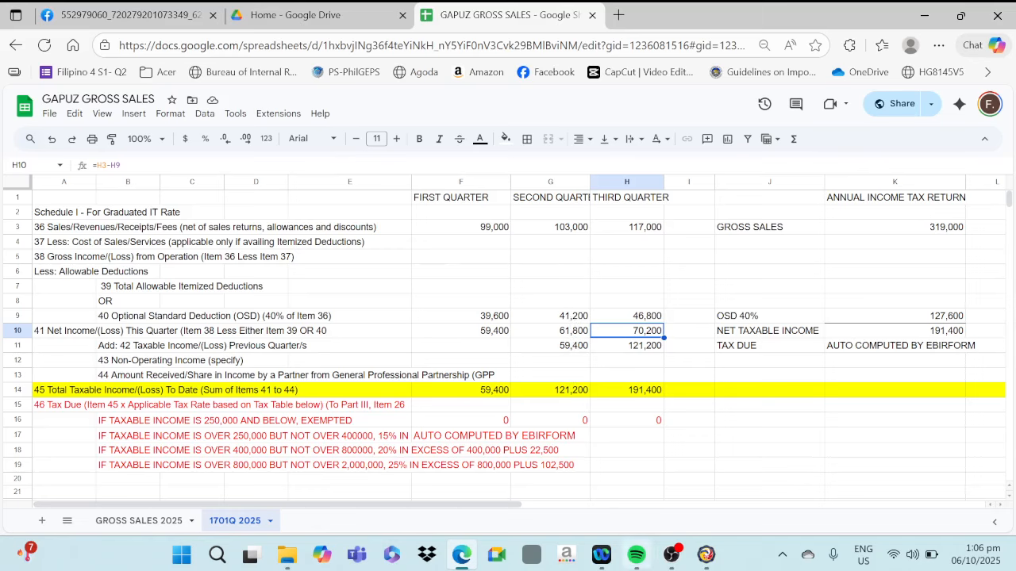
left_click(708, 557)
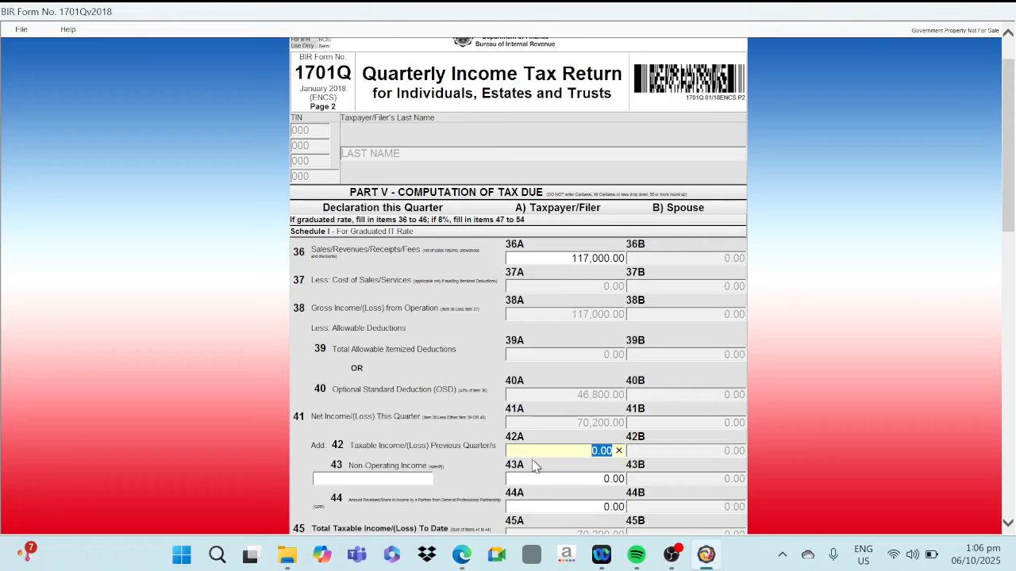
left_click(461, 555)
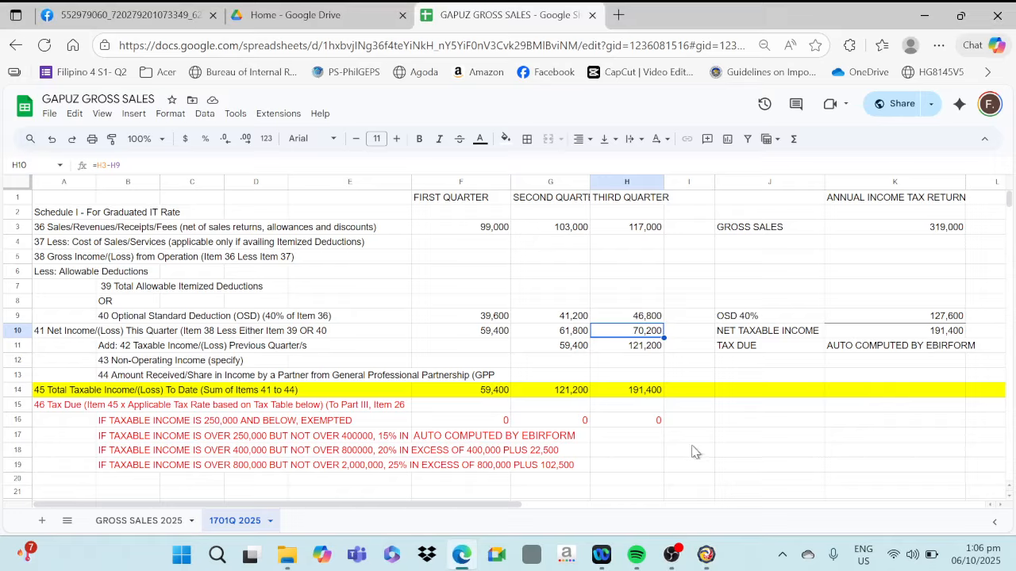
left_click(631, 350)
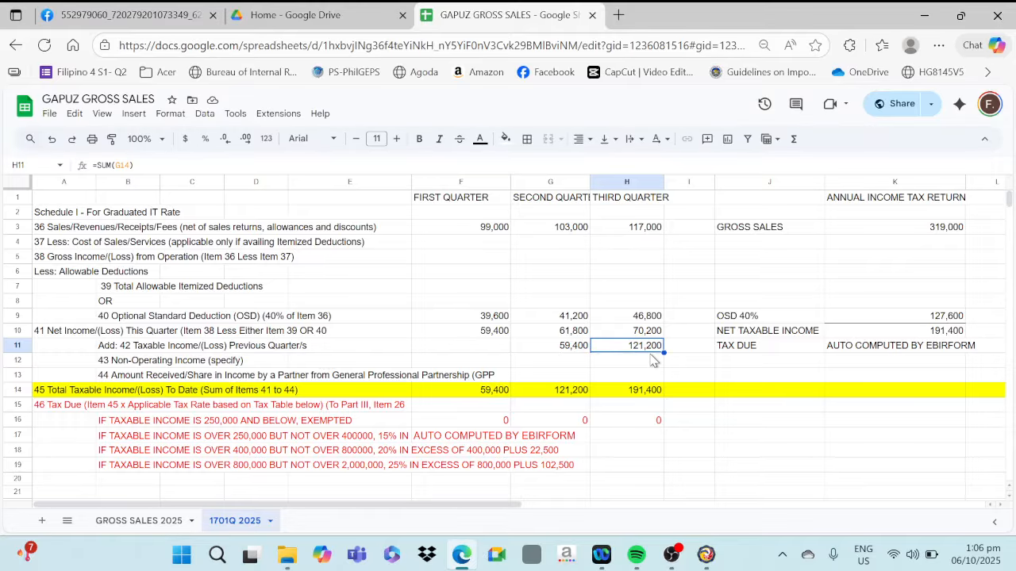
left_click(706, 554)
type("121")
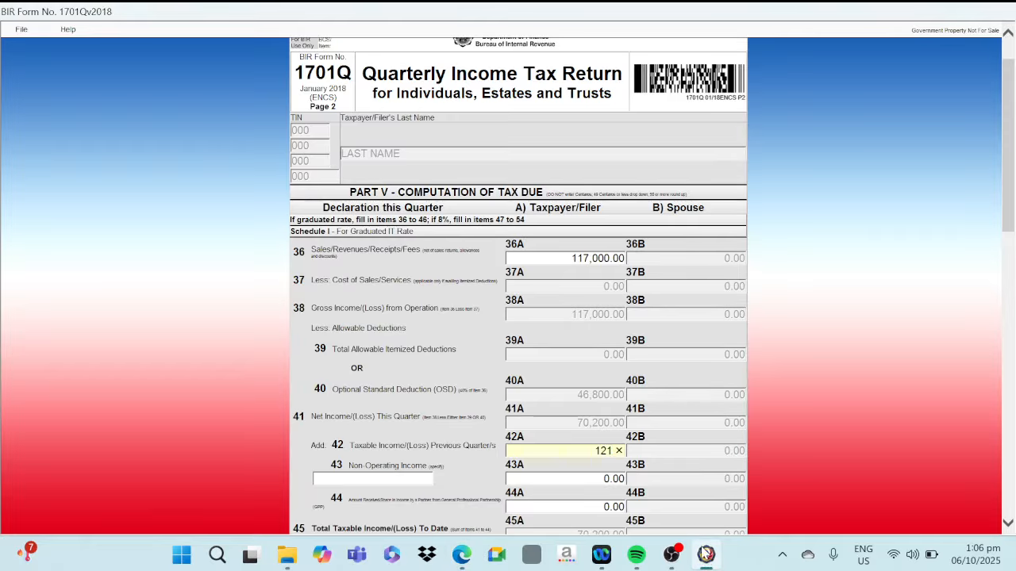
type(",200")
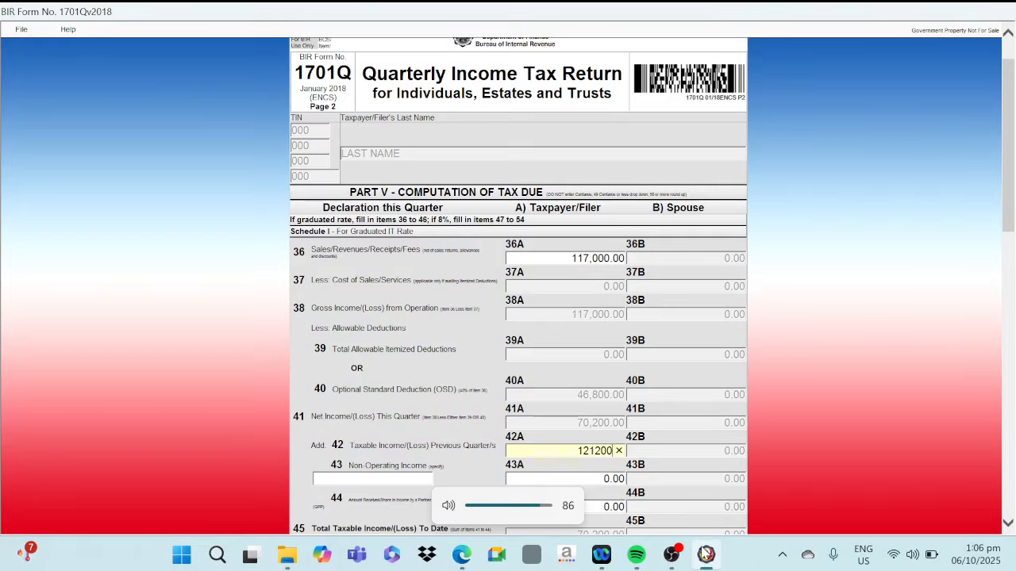
key("Tab")
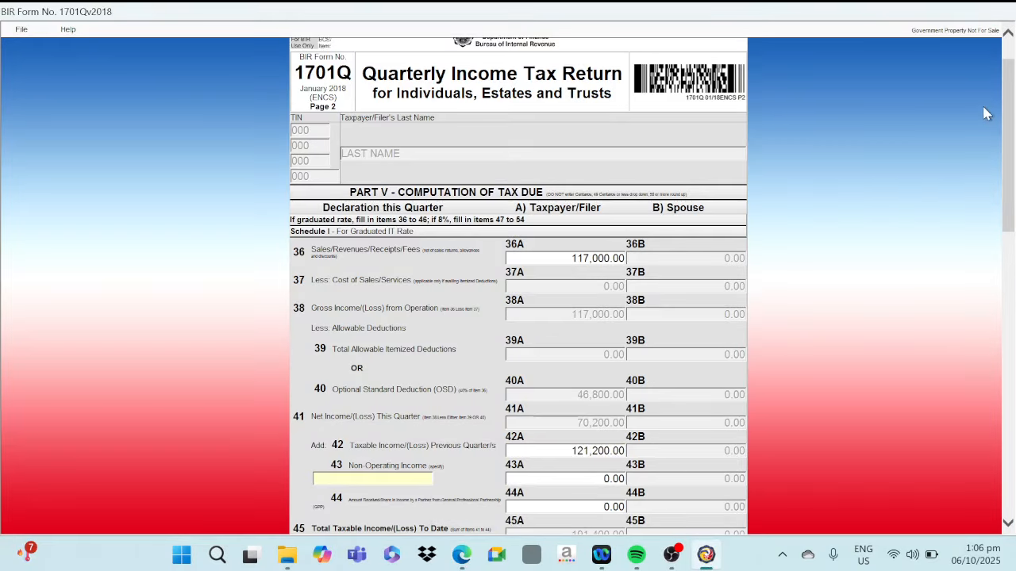
Compare the form's total taxable income to date in item 45A with the third-quarter total in the 1701Q 2025 sheet
scroll(1014, 139, "down", 3)
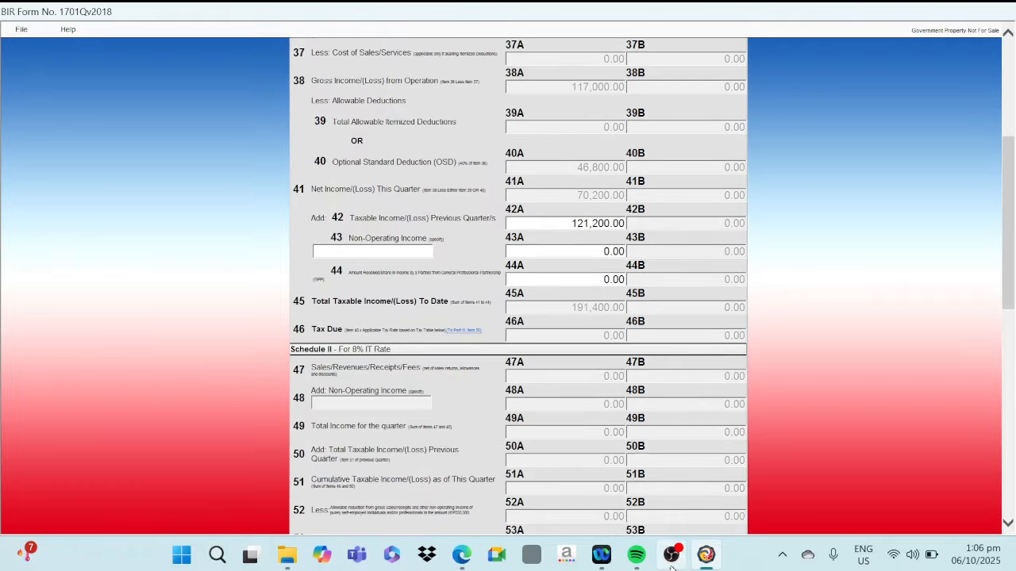
mouse_move(672, 565)
left_click(461, 554)
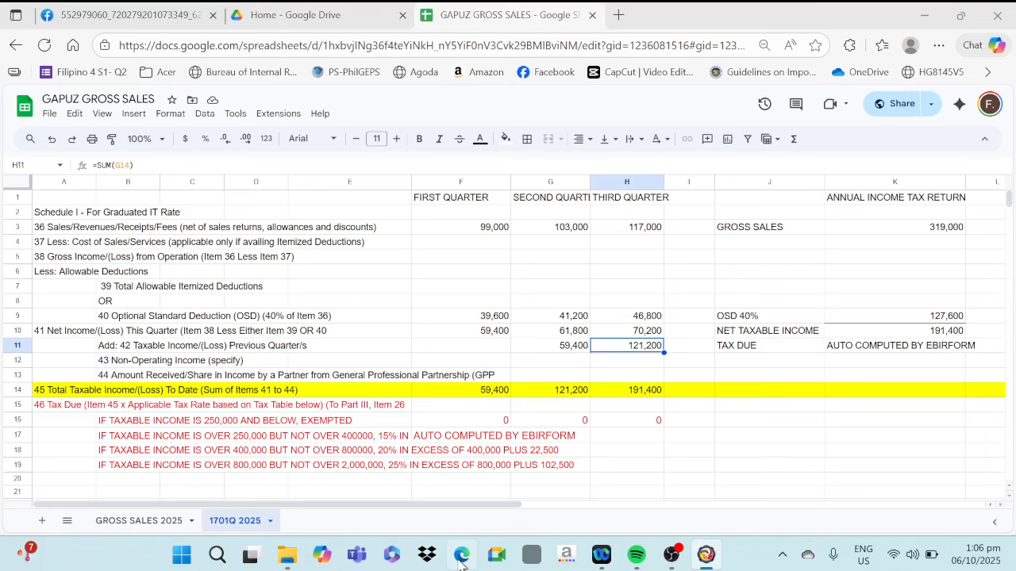
left_click(647, 393)
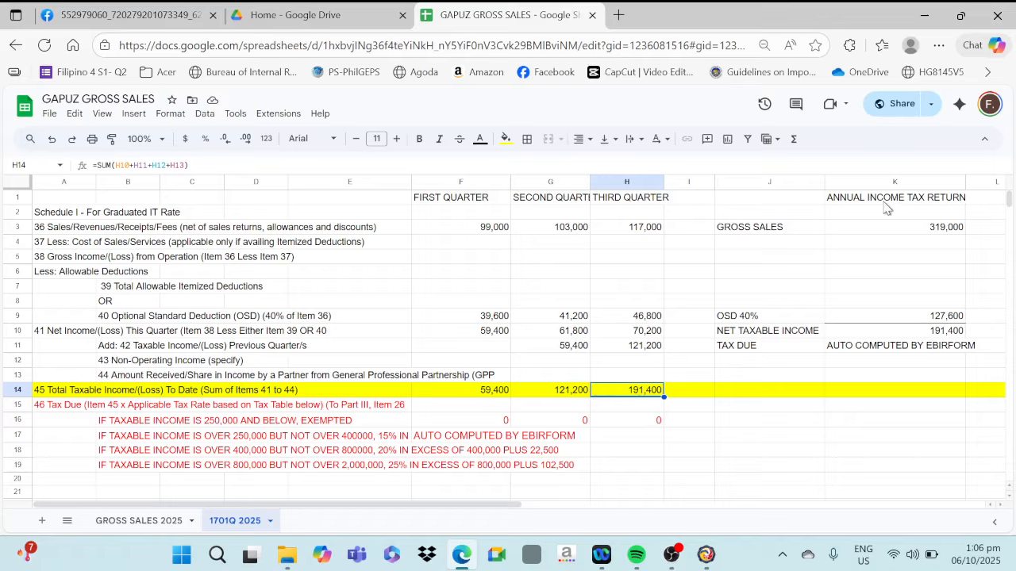
Check the annual gross sales in the 1701Q 2025 sheet, and review the Part V Schedule I items in the 1701Q form
left_click(934, 233)
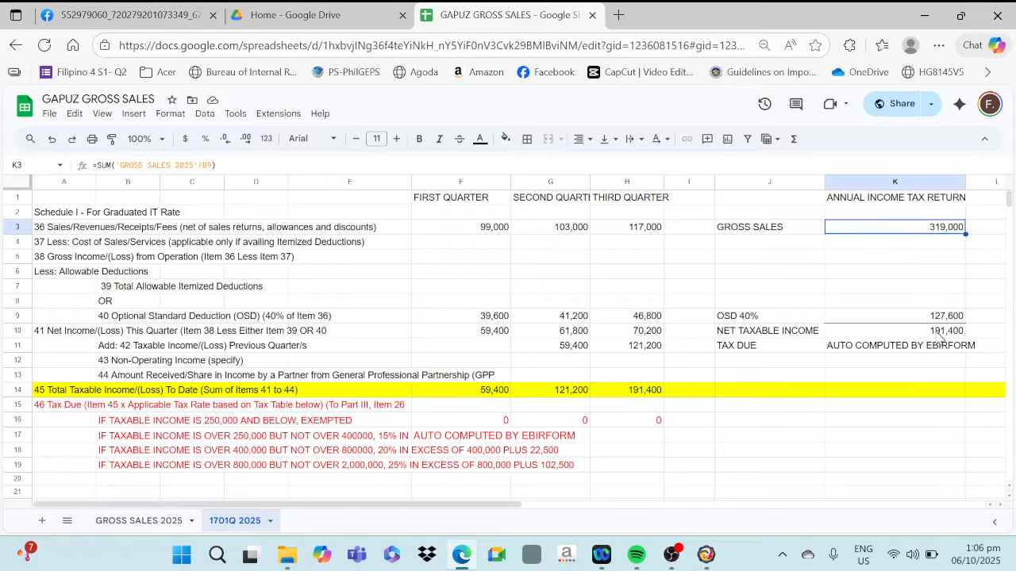
left_click(706, 554)
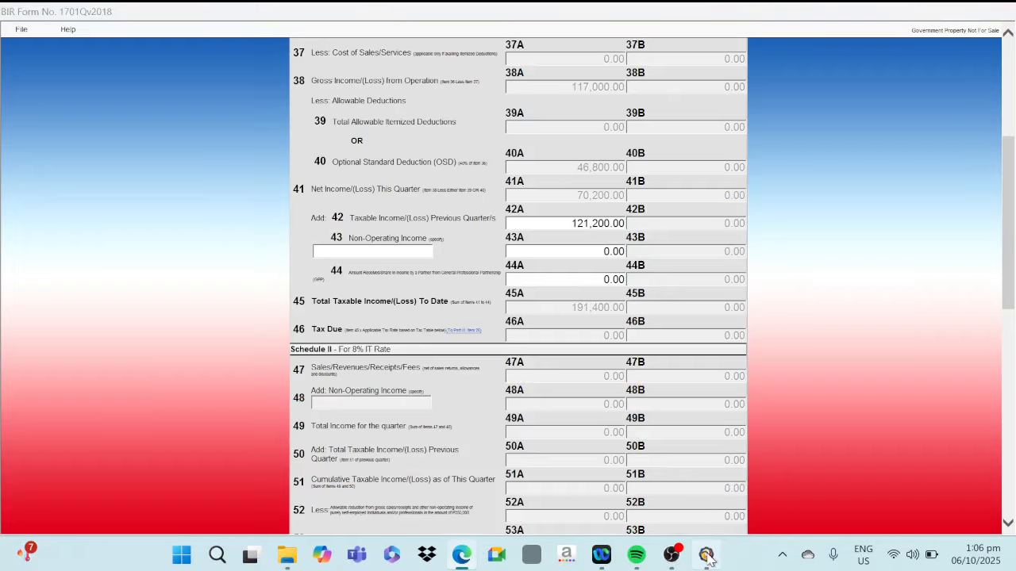
scroll(696, 270, "up", 3)
scroll(695, 270, "up", 1)
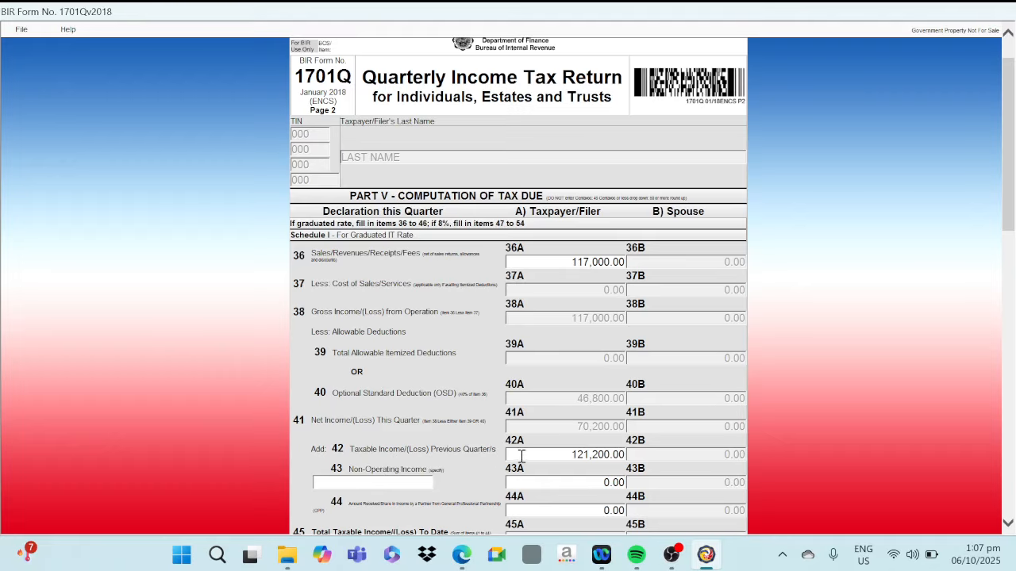
Switch to the spreadsheet and examine how the first quarter's sales, 40% optional standard deduction and net income are computed
left_click(462, 554)
left_click(329, 315)
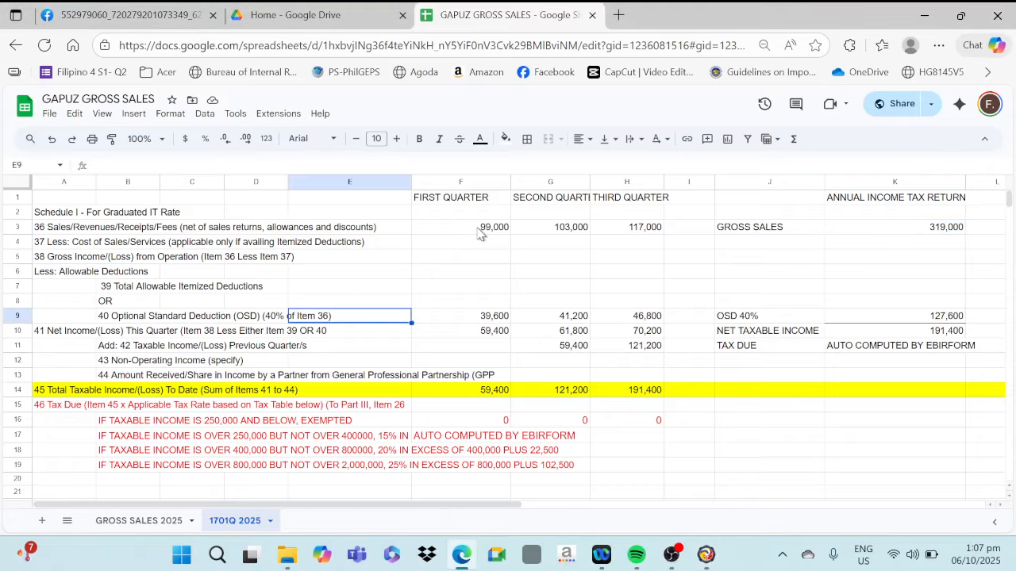
left_click(480, 231)
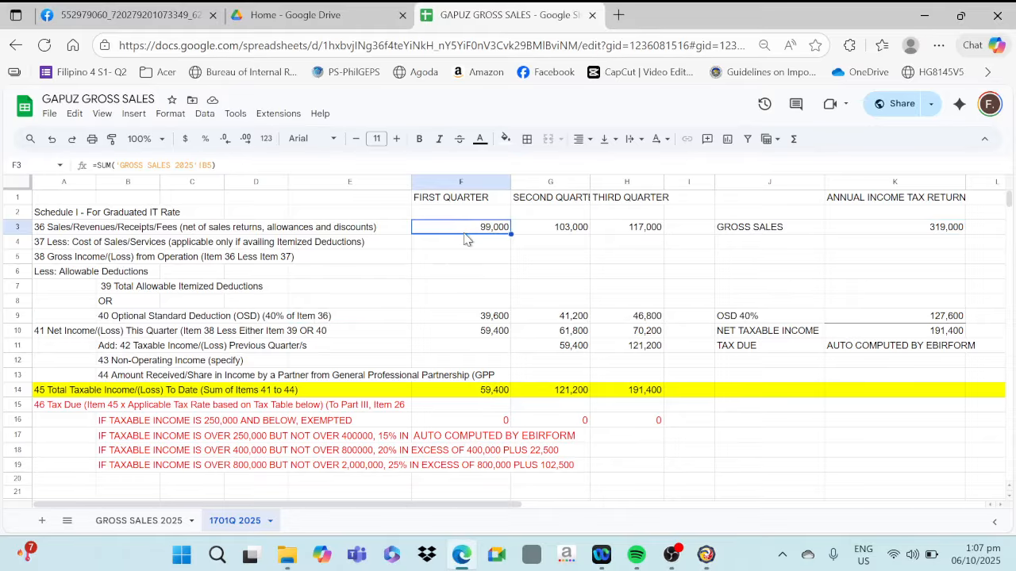
left_click(458, 318)
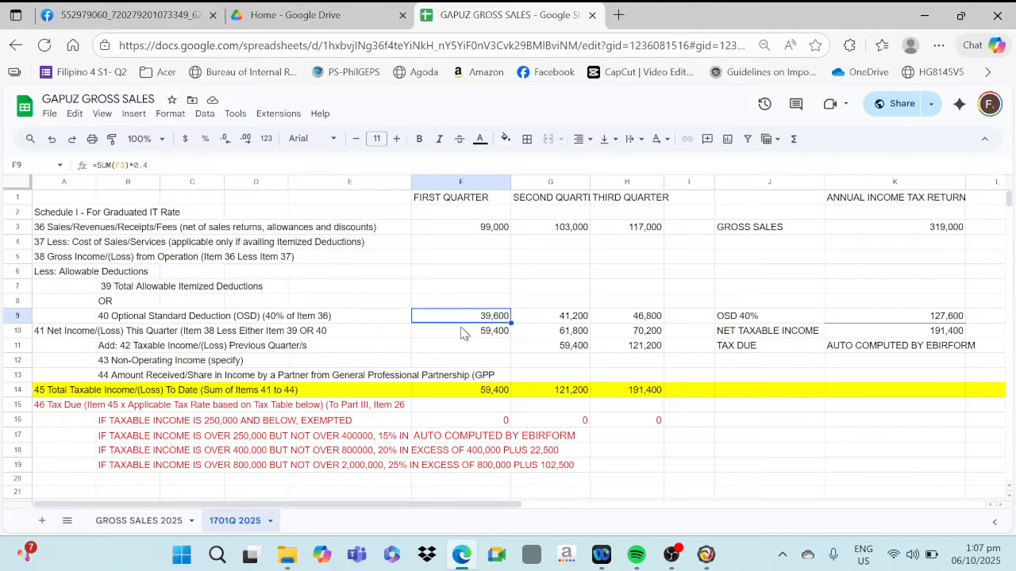
left_click(462, 334)
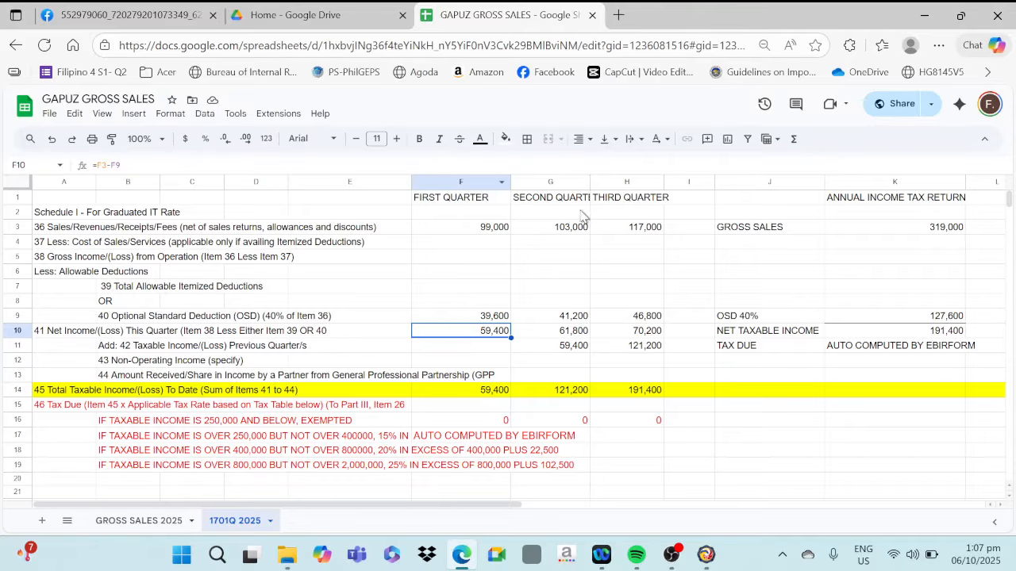
Examine the second quarter's sales, deduction and net income, and trace its item 42 amount to the first quarter
left_click(569, 231)
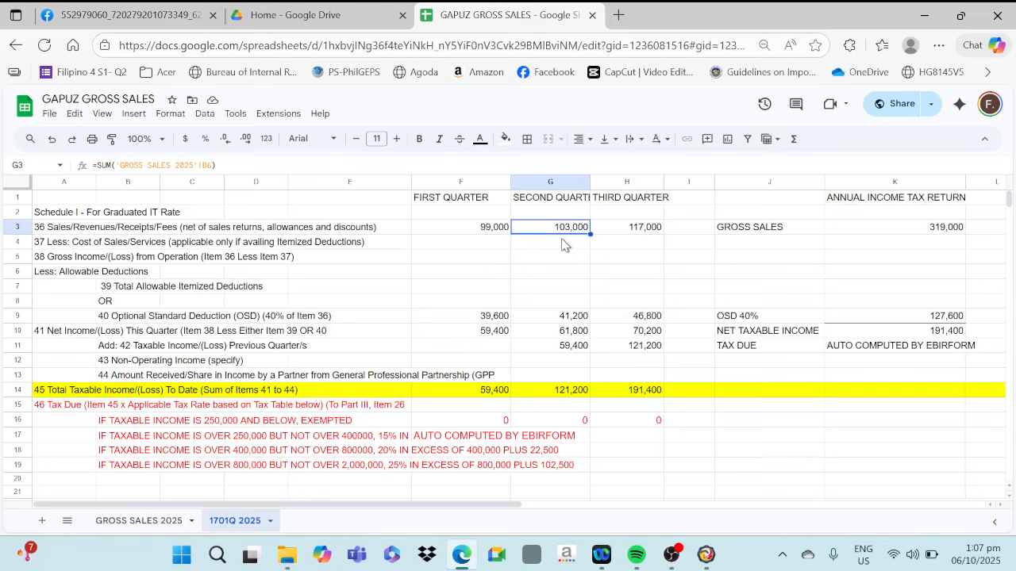
left_click(566, 320)
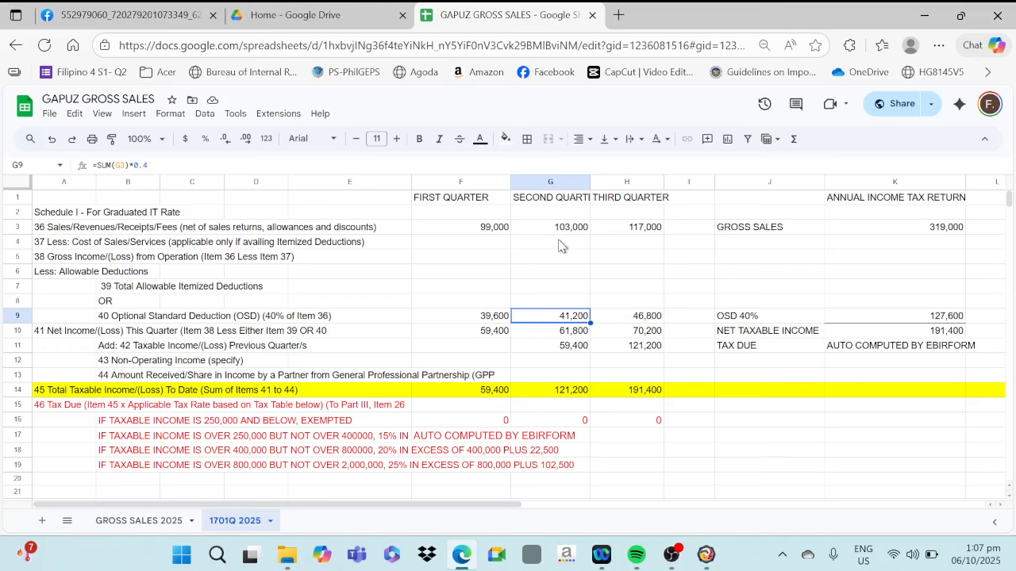
left_click(575, 332)
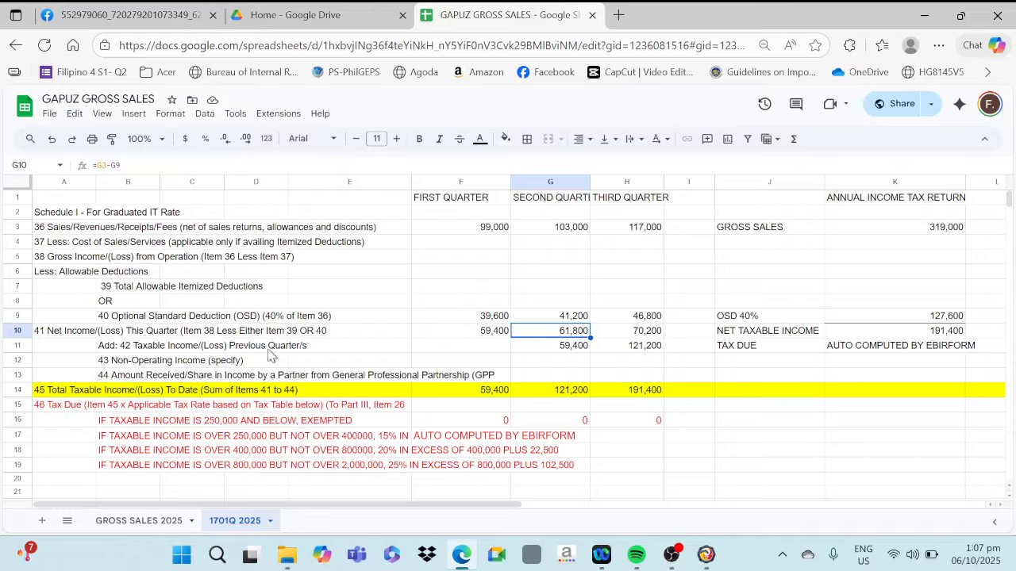
left_click(556, 349)
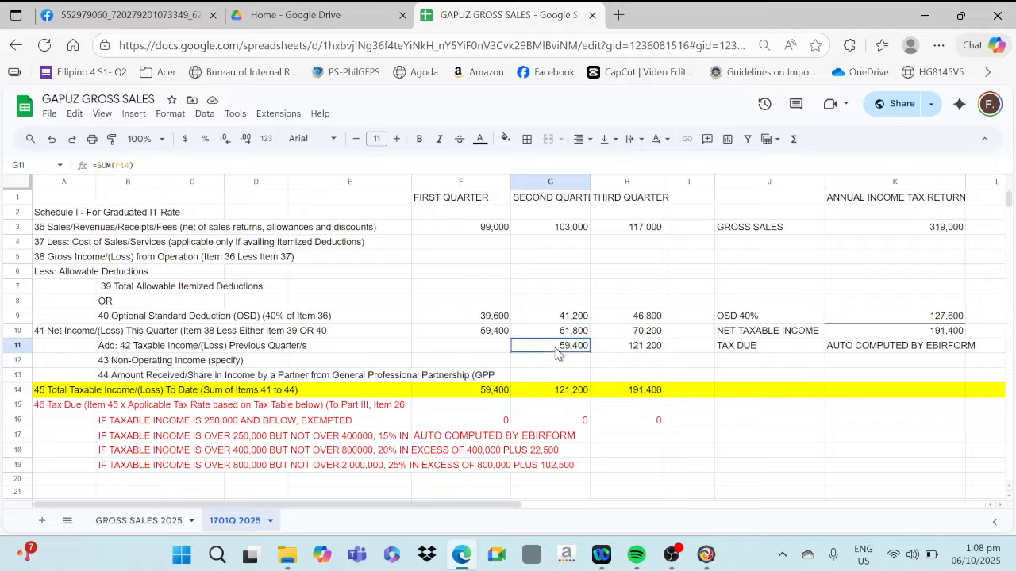
left_click(485, 335)
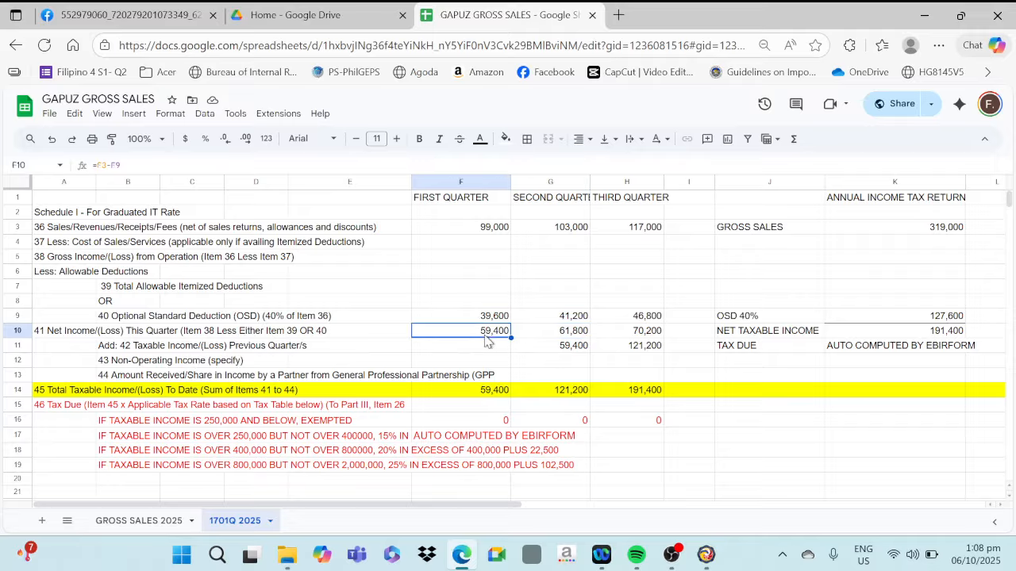
left_click(553, 352)
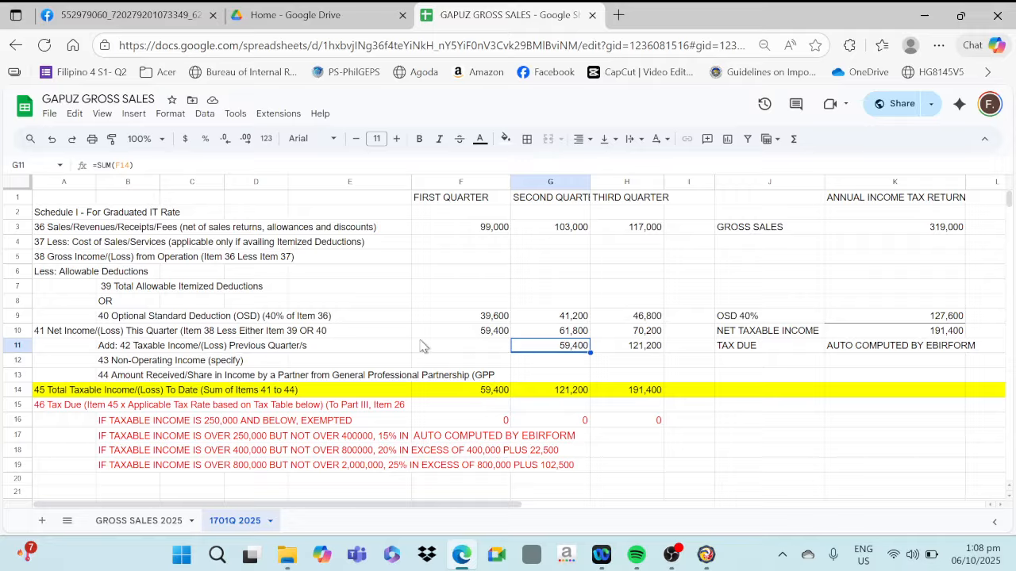
Examine the third quarter's sales, deduction and net income, and check its item 42 amount against the sum of the second quarter's items 41 and 42
left_click(628, 235)
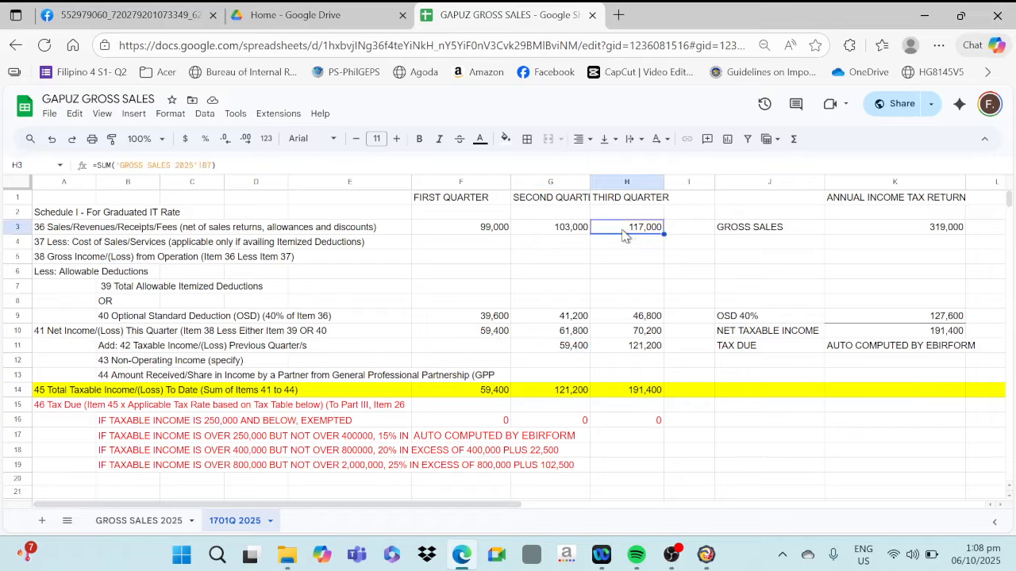
left_click(640, 320)
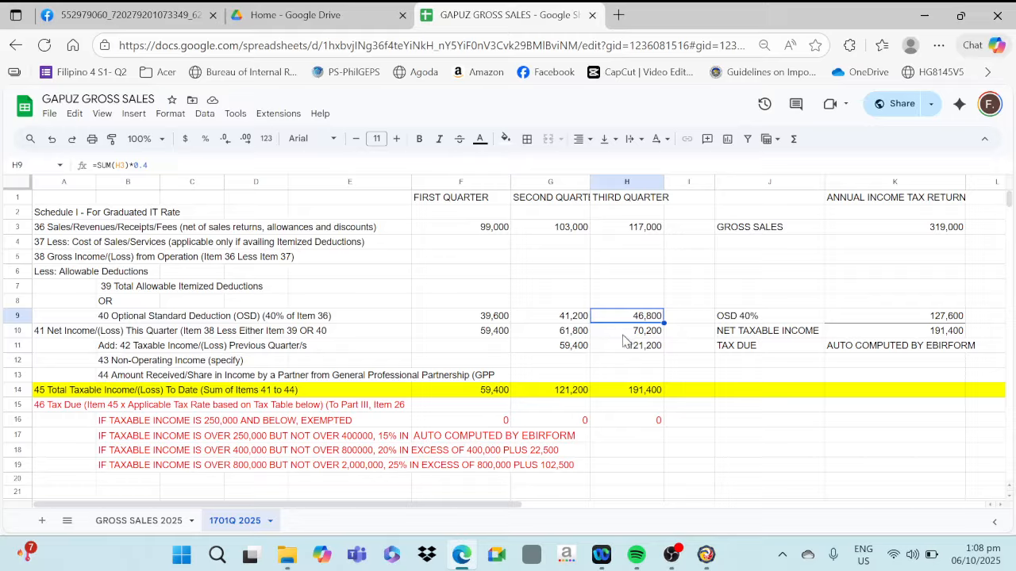
left_click(624, 337)
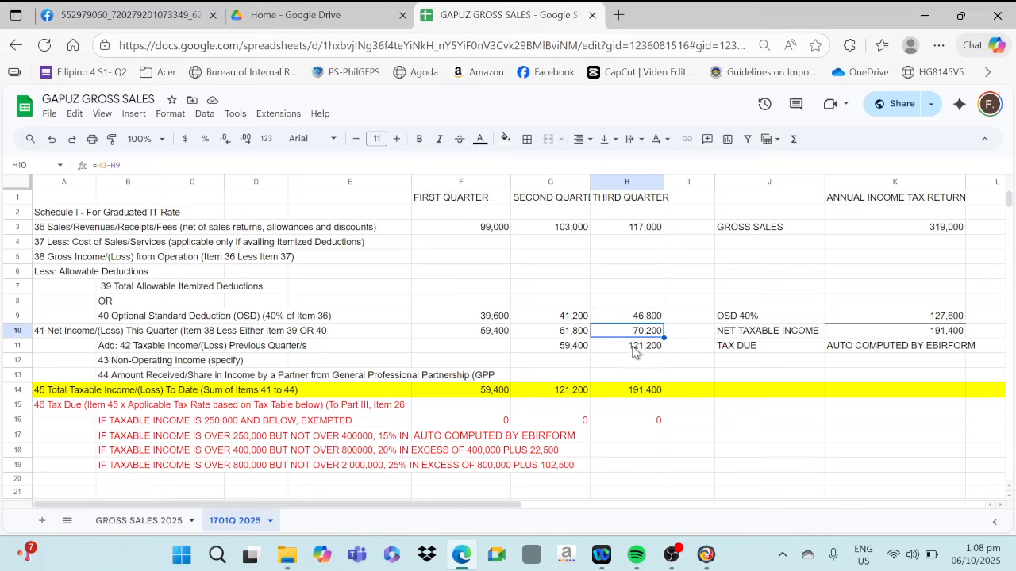
left_click(634, 350)
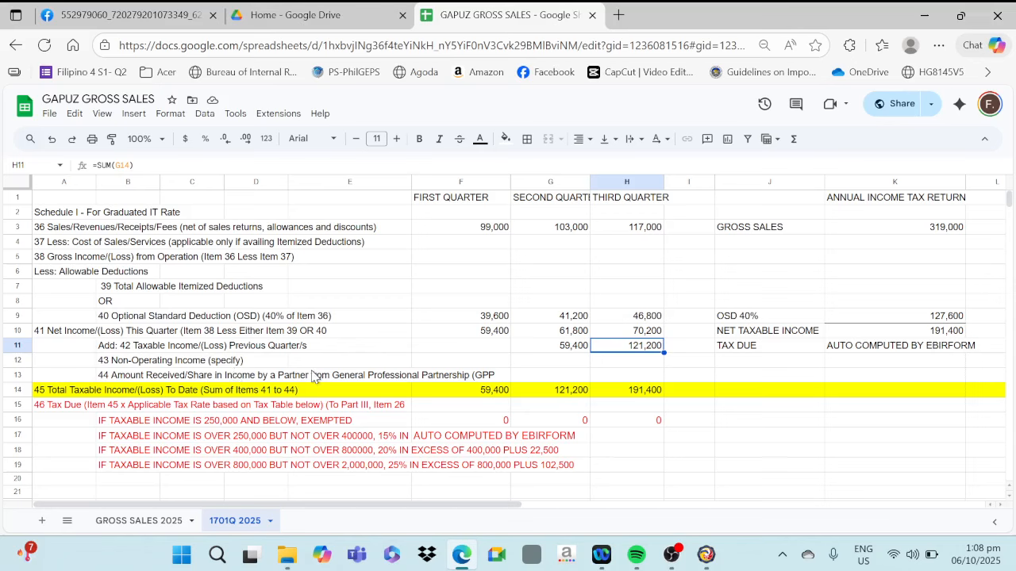
left_click(581, 337)
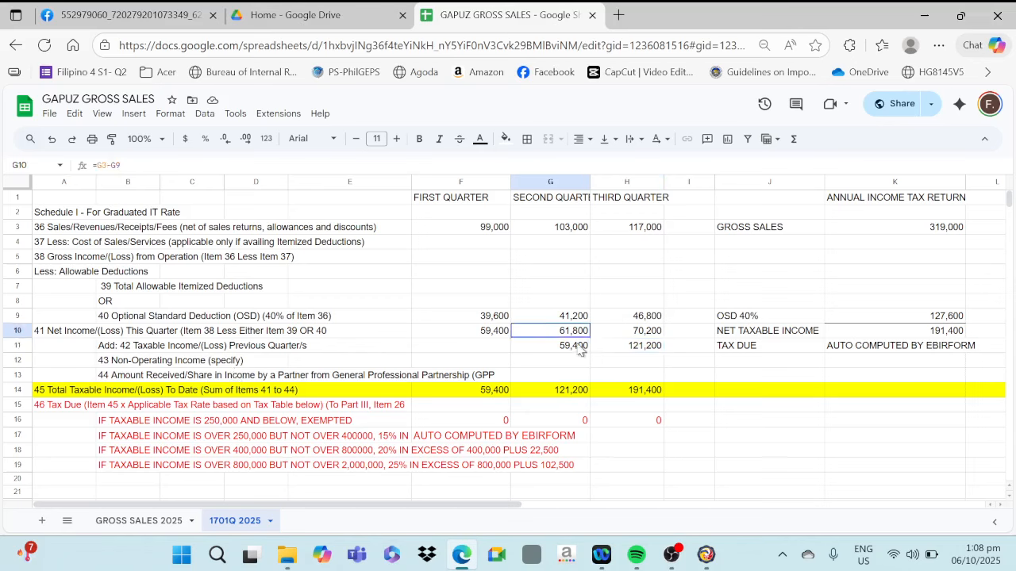
left_click(577, 357, "shift")
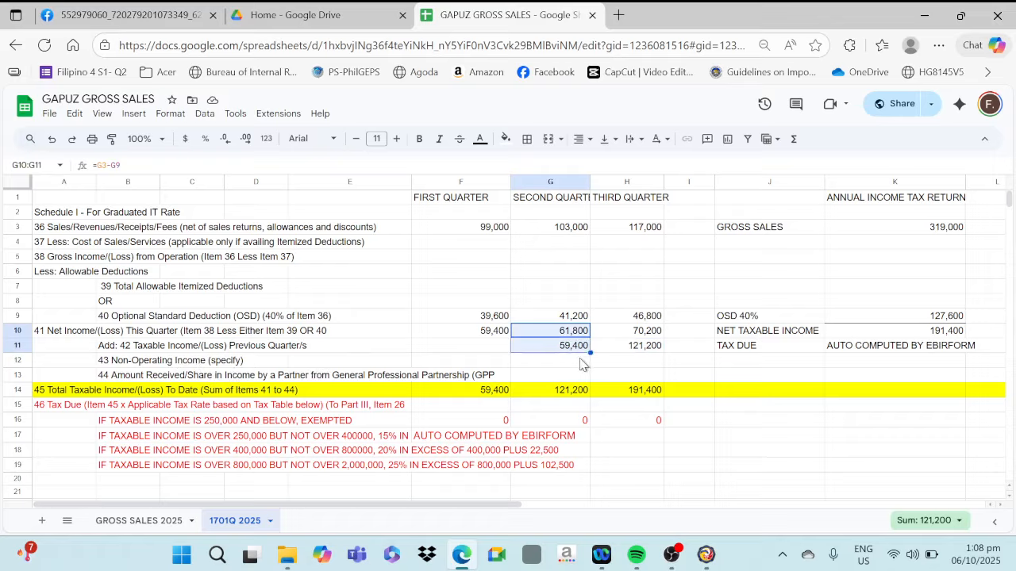
left_click(650, 354)
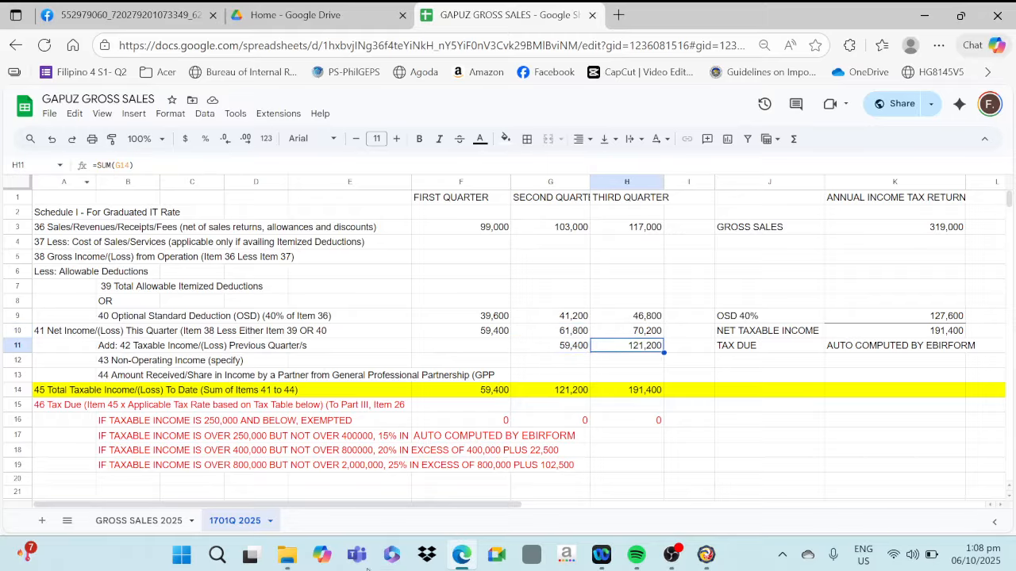
Return to the 1701Q form and save the return, acknowledging the saved file notice
left_click(706, 558)
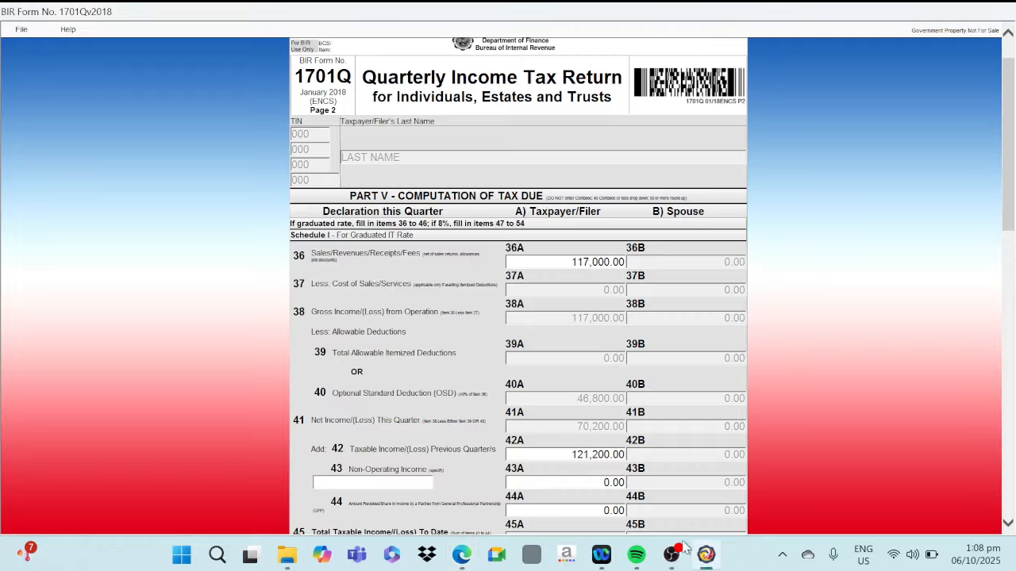
left_click_drag(1011, 179, 1011, 508)
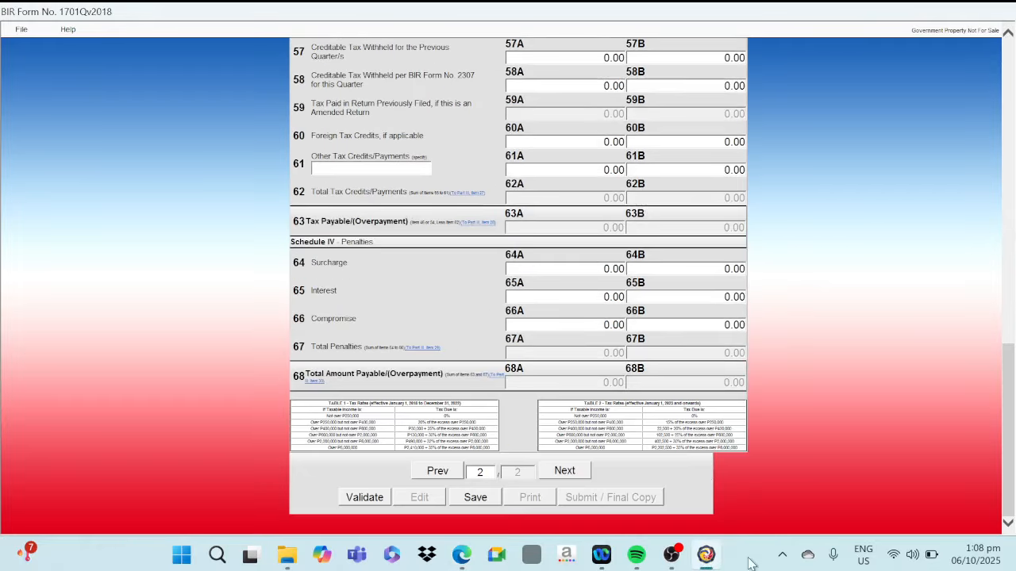
left_click(478, 497)
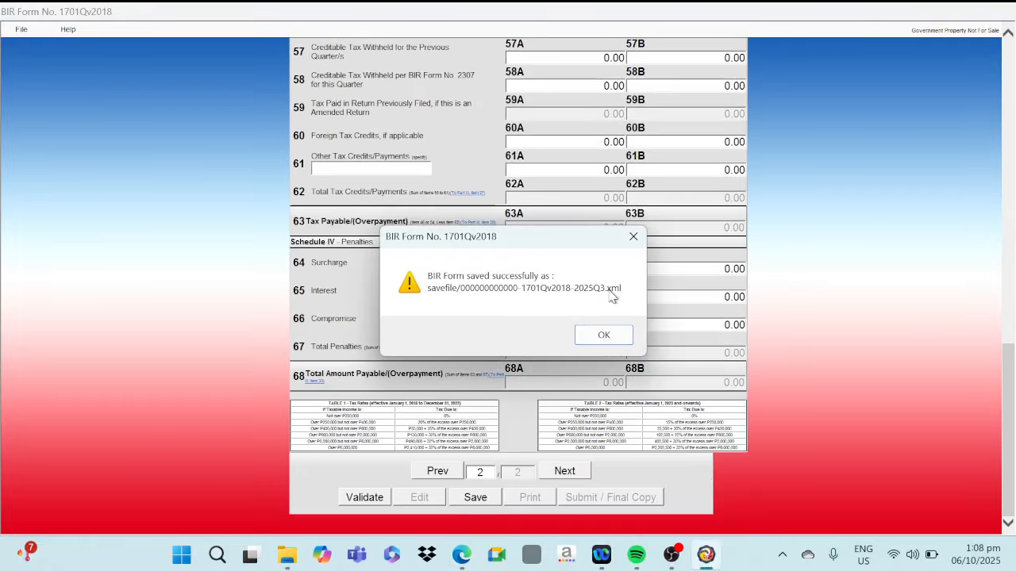
left_click(601, 338)
left_click(605, 341)
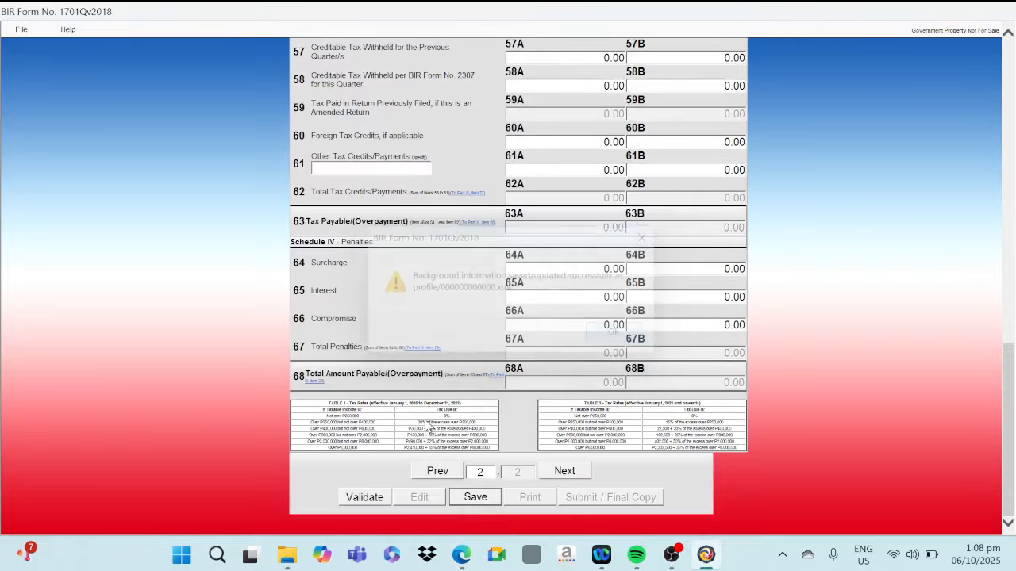
Validate the 1701Q return and go back to its first page to review Part III, Total Tax Payable
left_click(359, 497)
left_click(645, 341)
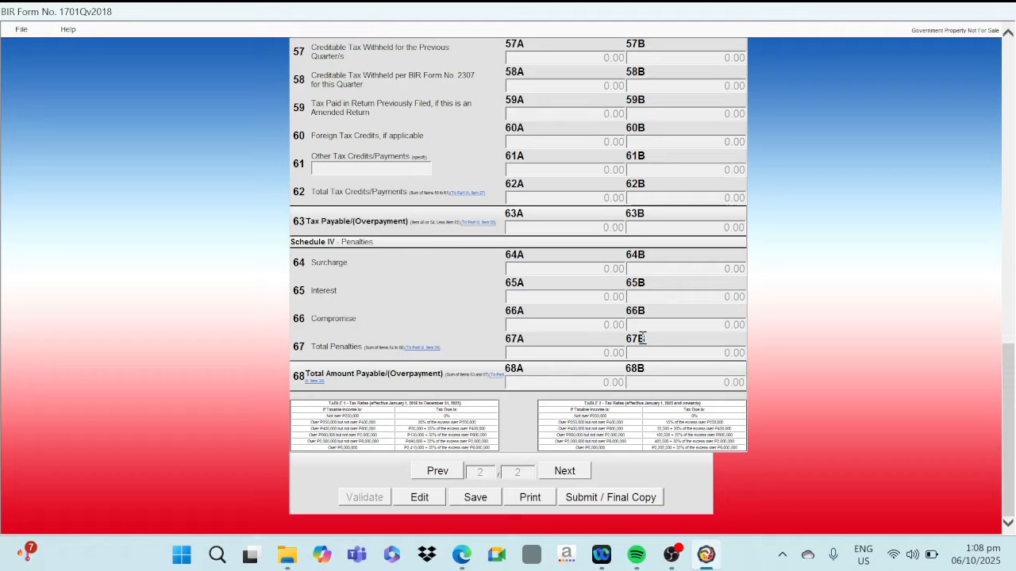
left_click(432, 471)
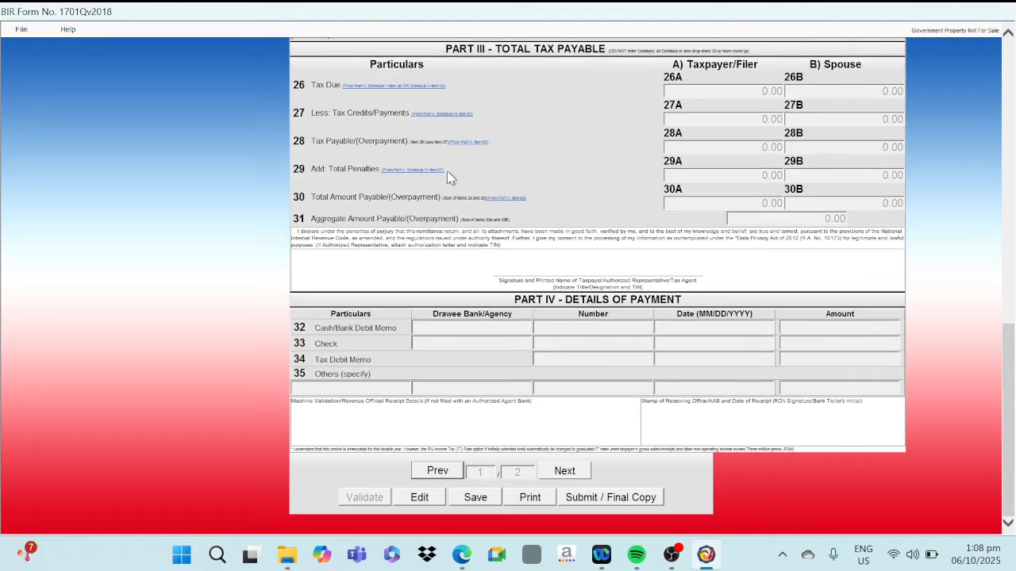
left_click(600, 503)
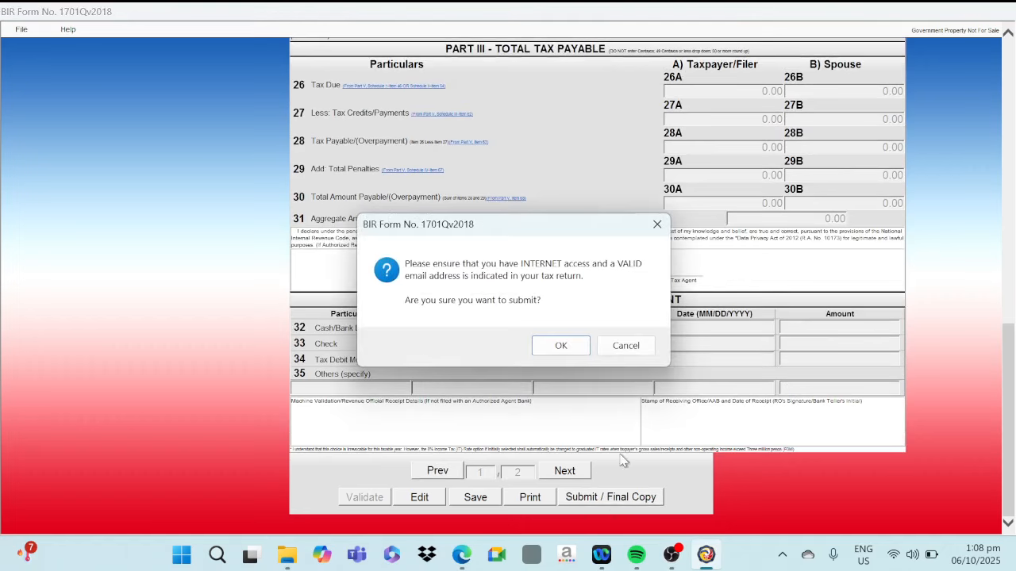
left_click(559, 346)
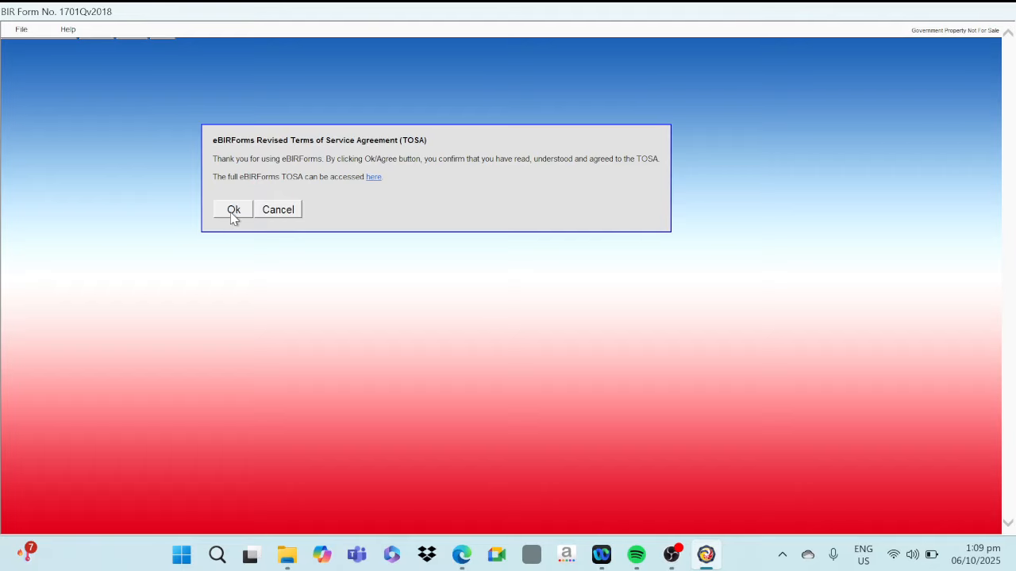
left_click(297, 213)
Start submitting the final copy of the 1701Q return and confirm the submission prompt
scroll(876, 409, "down", 5)
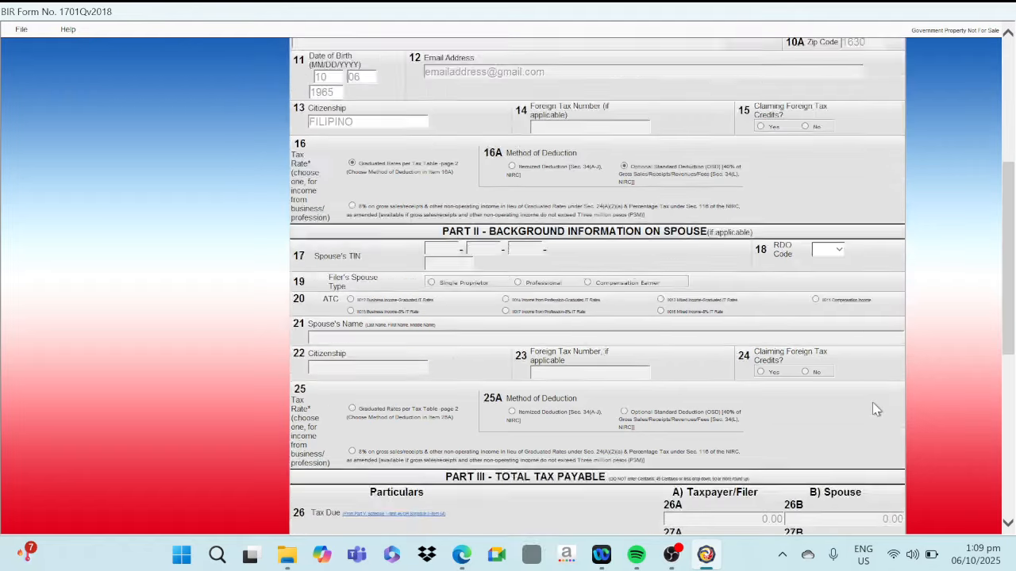
scroll(876, 409, "down", 5)
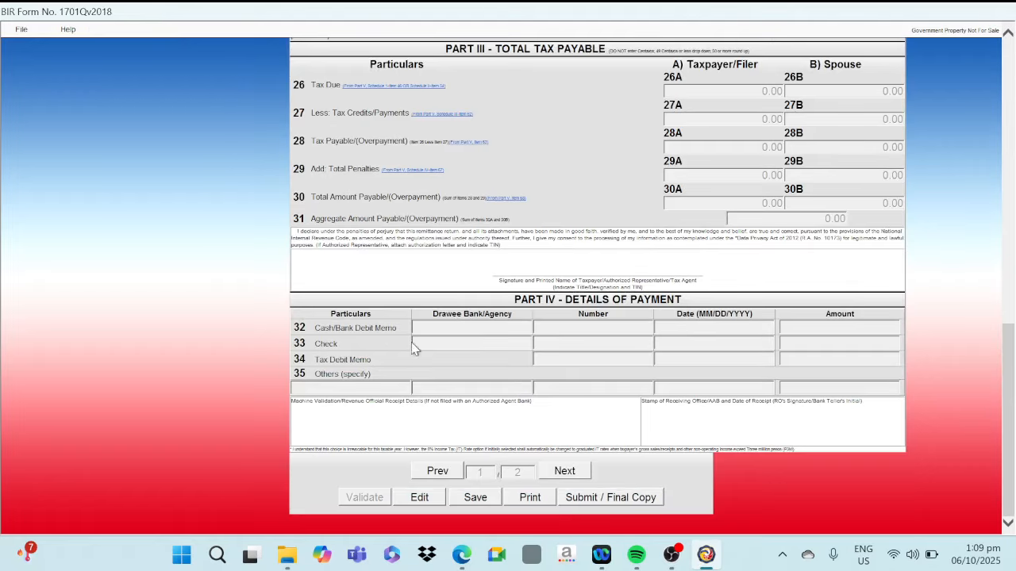
left_click(603, 498)
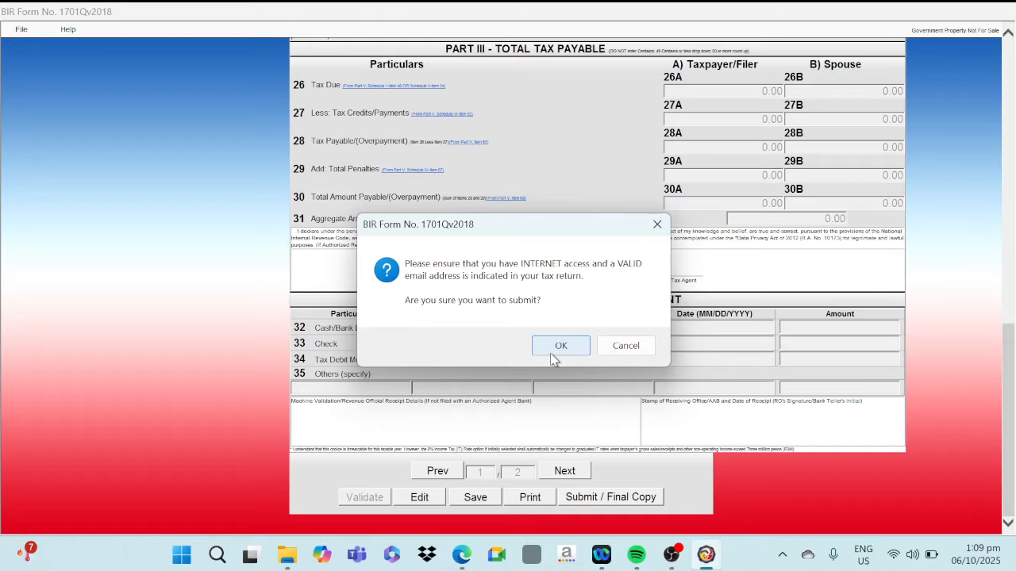
left_click(554, 354)
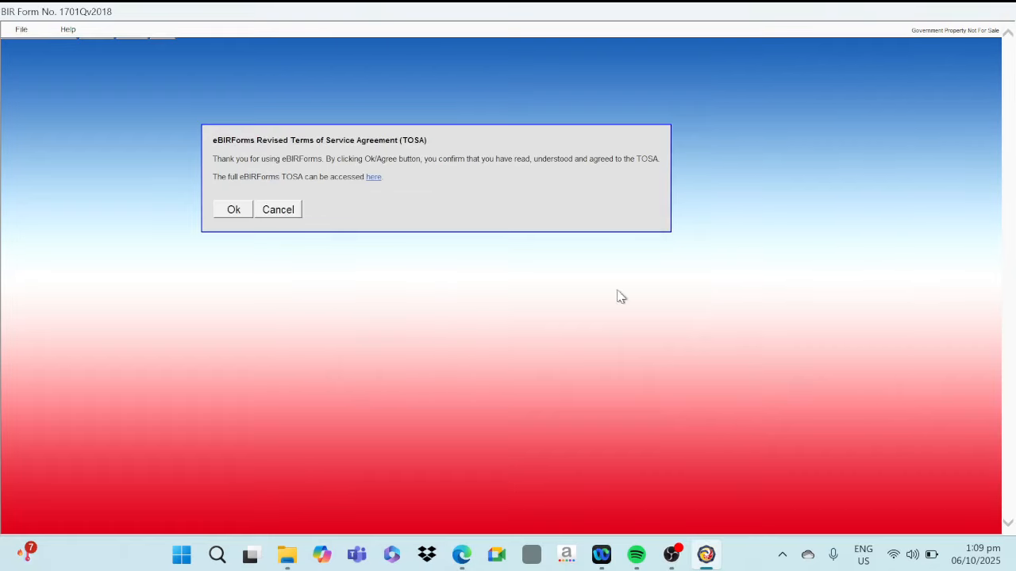